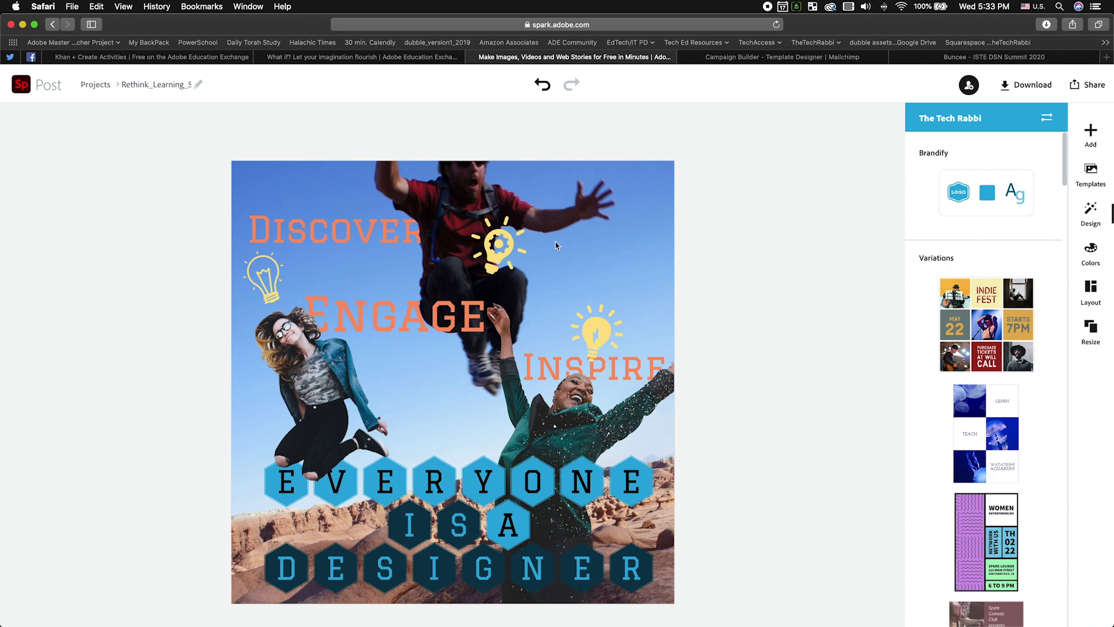
Add an Unsplash photo from a 'fun' search, balloons against a colourful wall, as a freely movable image.
{"action": "left_click", "coordinate": [1091, 133]}
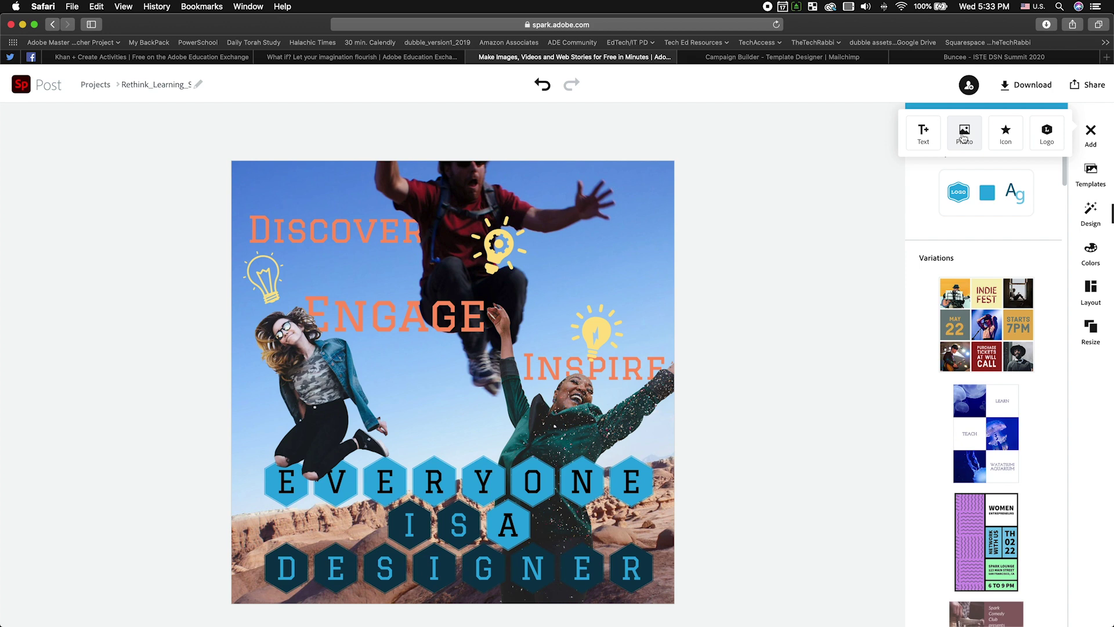
{"action": "left_click", "coordinate": [964, 137]}
{"action": "left_click", "coordinate": [953, 270]}
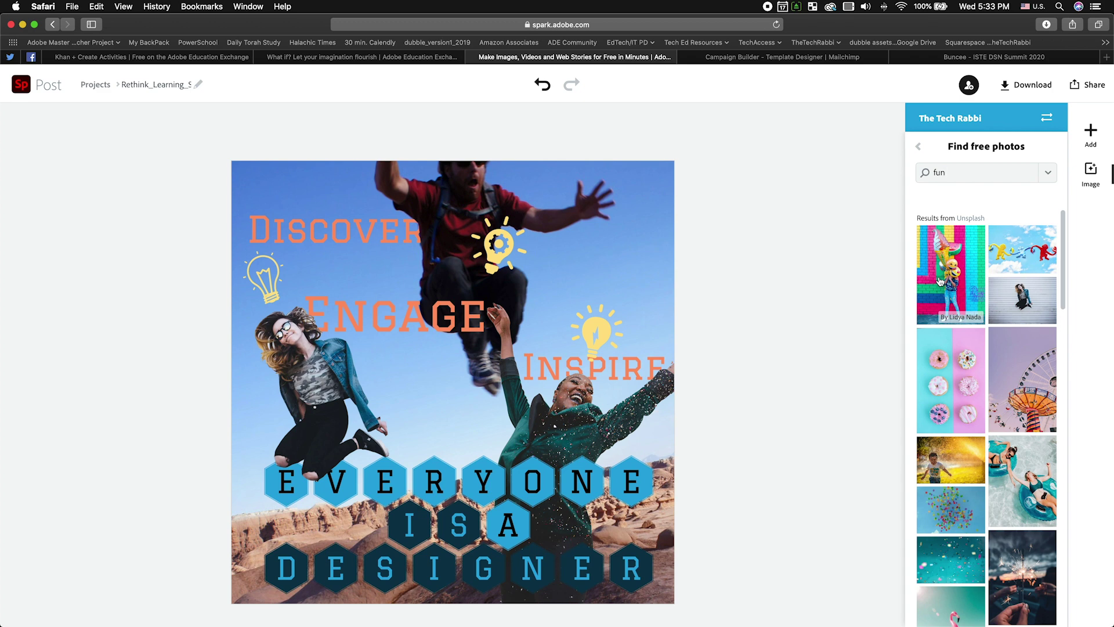
{"action": "left_click", "coordinate": [941, 282]}
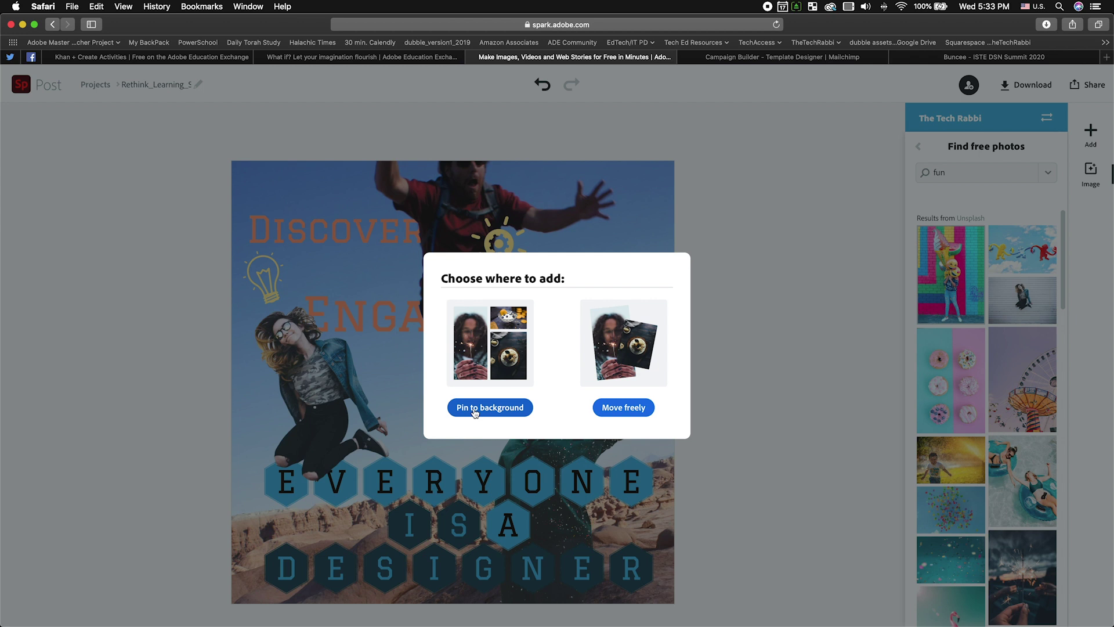
{"action": "left_click", "coordinate": [624, 408]}
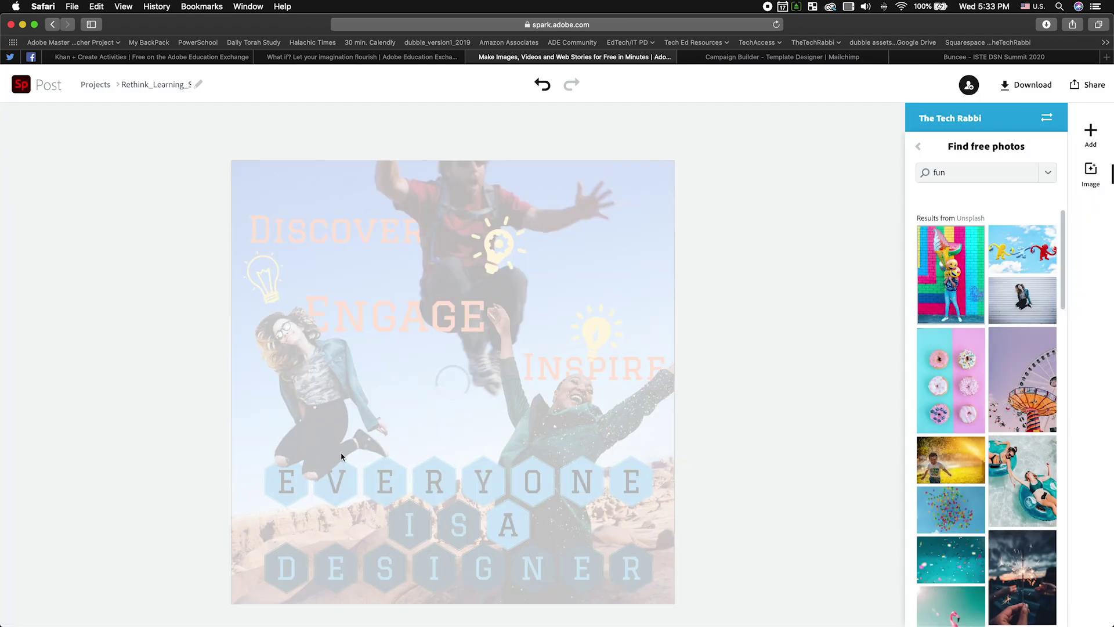
Move the balloon photo down over the hexagon letters, enlarge it, and shift it right and down.
{"action": "left_click_drag", "start_coordinate": [303, 333], "coordinate": [325, 480]}
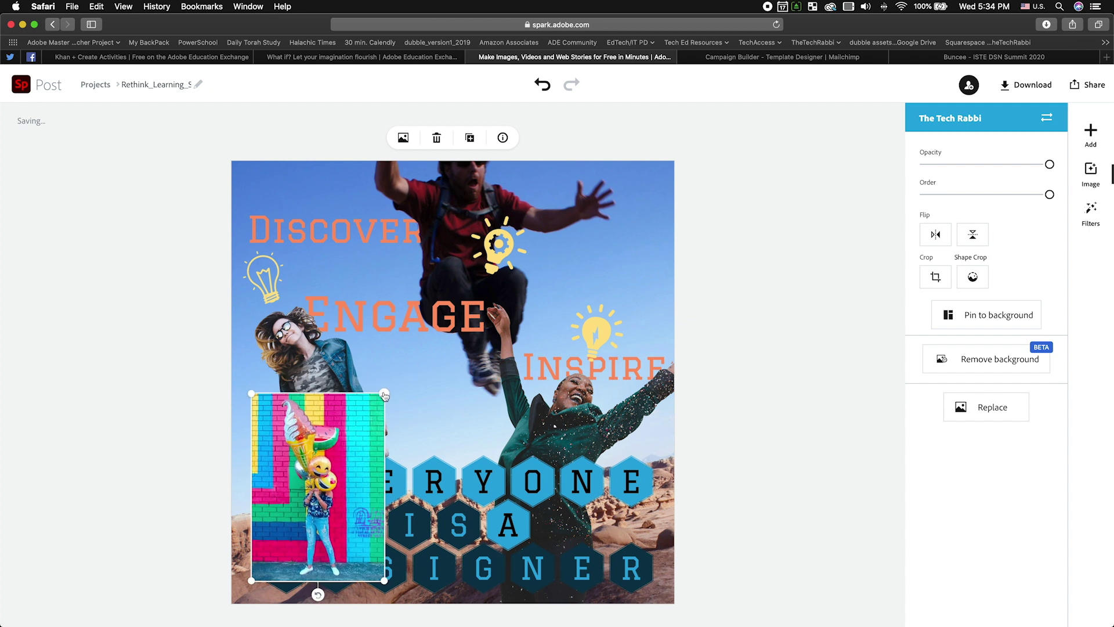
{"action": "left_click_drag", "start_coordinate": [385, 390], "coordinate": [420, 347]}
{"action": "left_click_drag", "start_coordinate": [364, 433], "coordinate": [383, 448]}
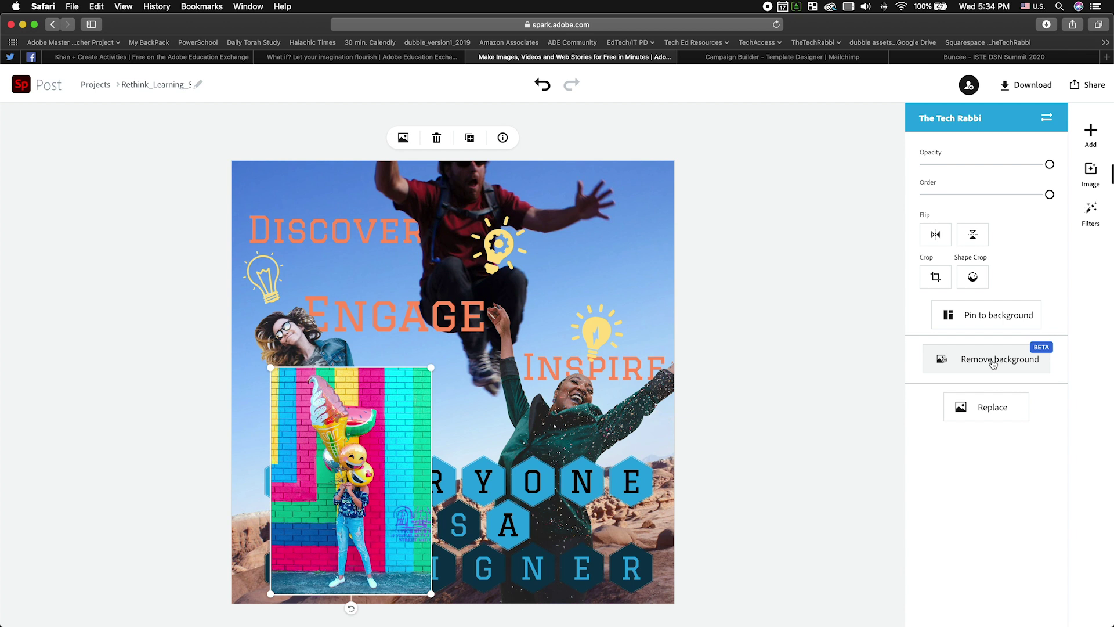
Remove the balloon photo's background, shrink the cut-out, and set it at the poster's lower-left edge.
{"action": "left_click", "coordinate": [993, 364]}
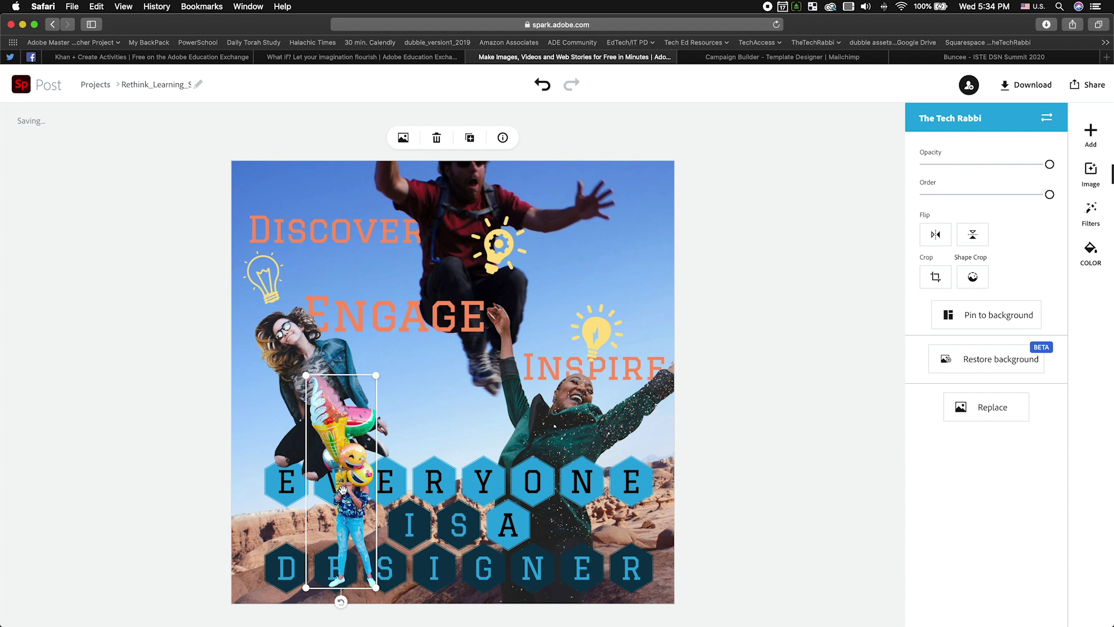
{"action": "left_click_drag", "start_coordinate": [343, 464], "coordinate": [267, 471]}
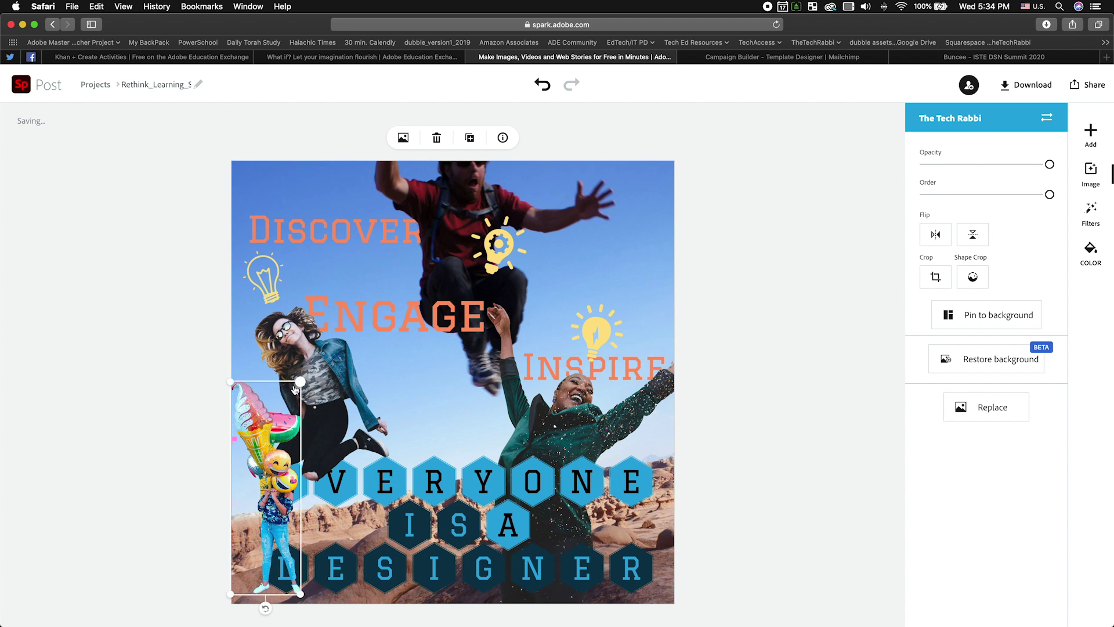
{"action": "left_click_drag", "start_coordinate": [296, 389], "coordinate": [279, 448]}
{"action": "left_click_drag", "start_coordinate": [250, 490], "coordinate": [254, 493]}
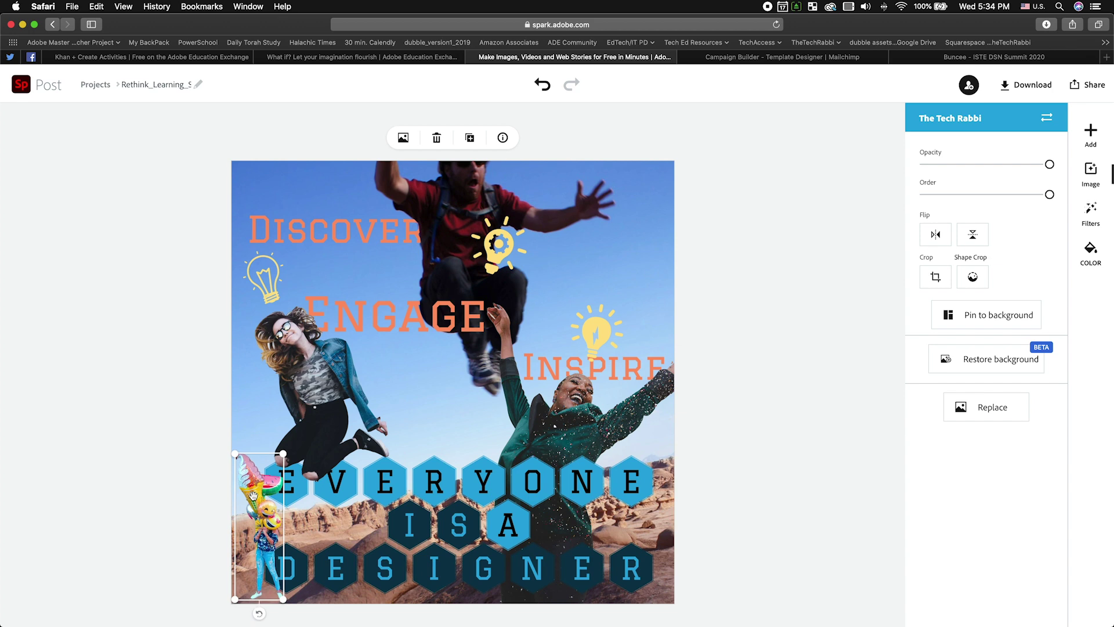
{"action": "left_click", "coordinate": [748, 460]}
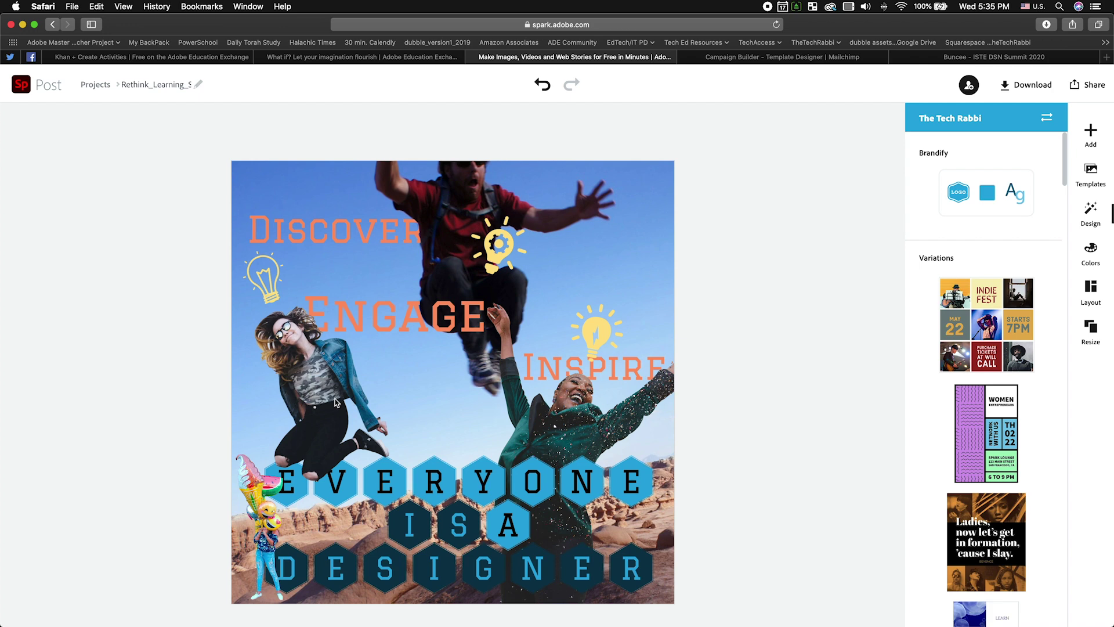
Try moving the jumping man's photo up and right, then undo the move.
{"action": "left_click", "coordinate": [326, 371]}
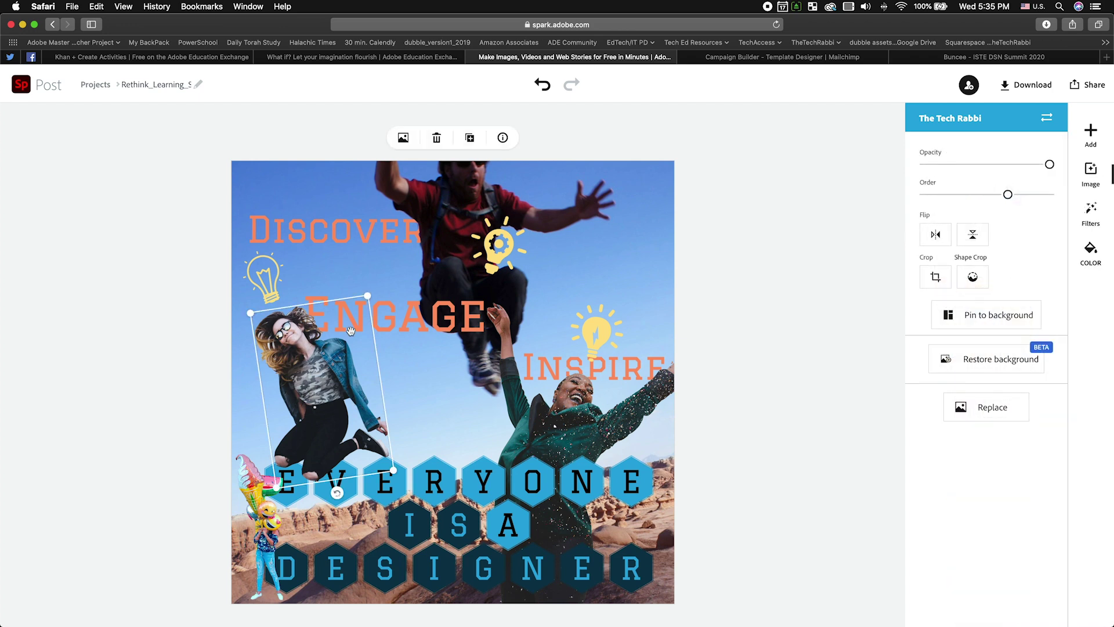
{"action": "left_click", "coordinate": [578, 417]}
{"action": "left_click", "coordinate": [440, 246]}
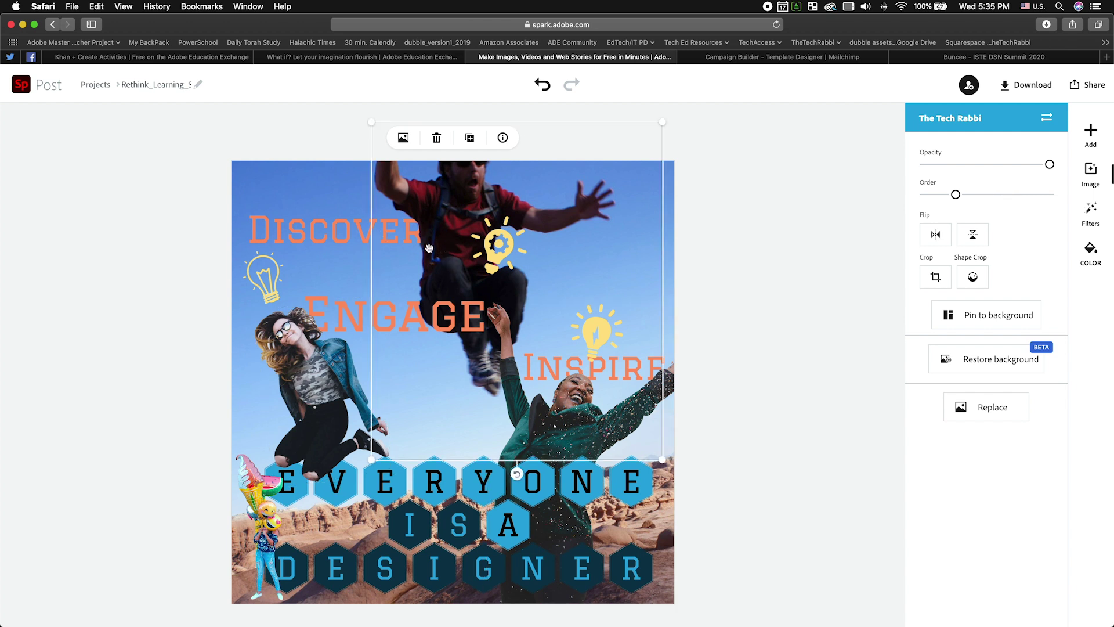
{"action": "left_click_drag", "start_coordinate": [429, 248], "coordinate": [493, 233]}
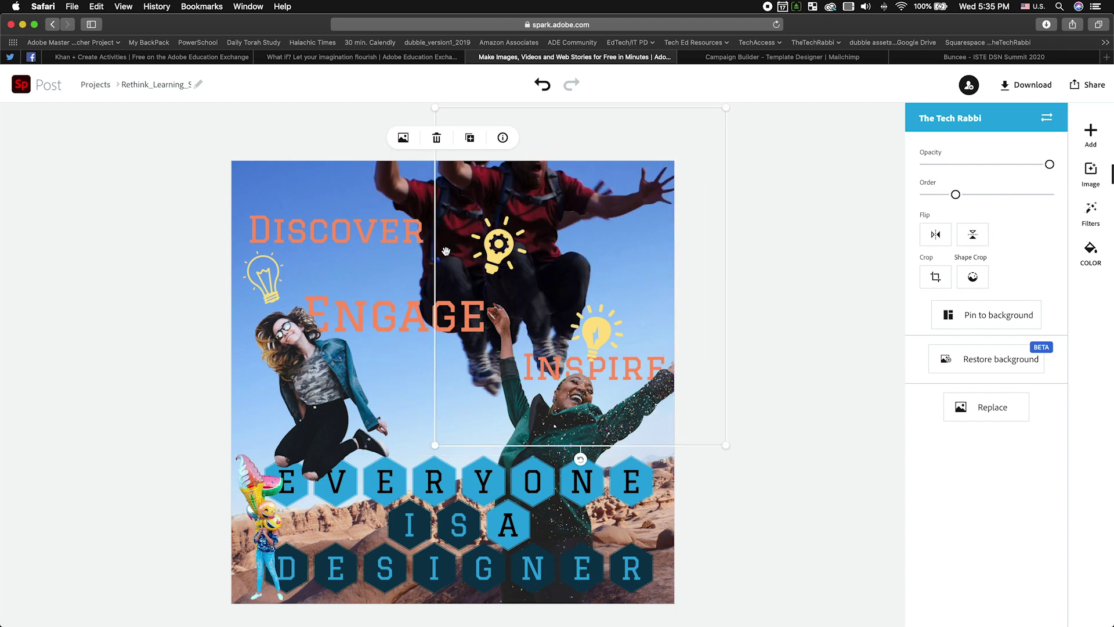
{"action": "key", "text": "super+z"}
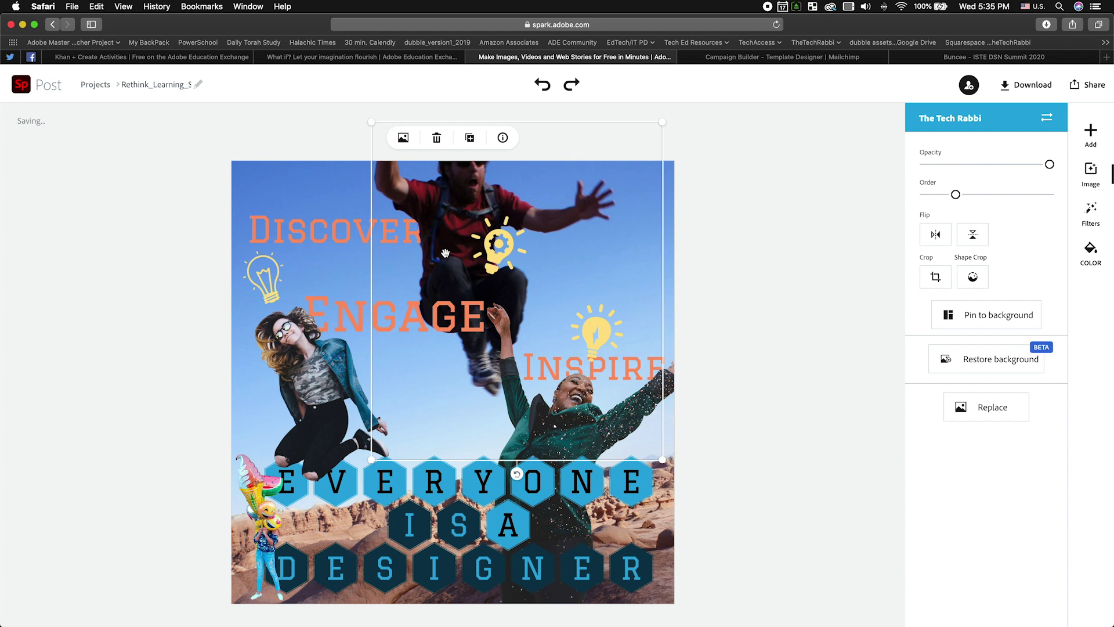
Nudge the Discover text slightly, then remove the balloon figure from the poster.
{"action": "left_click", "coordinate": [306, 234]}
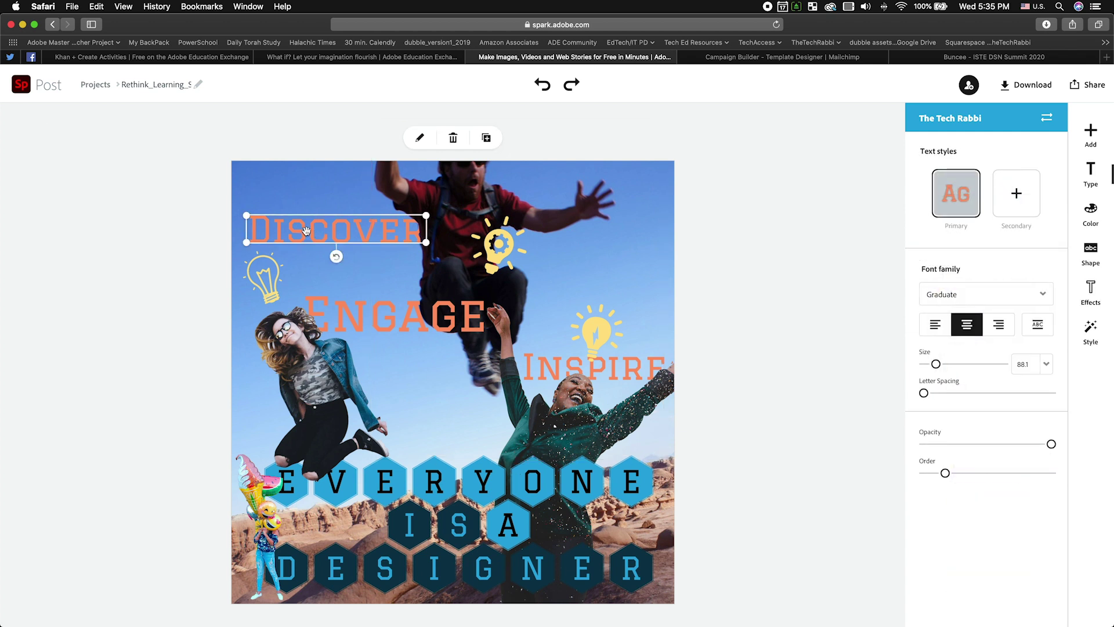
{"action": "left_click_drag", "start_coordinate": [306, 231], "coordinate": [307, 240]}
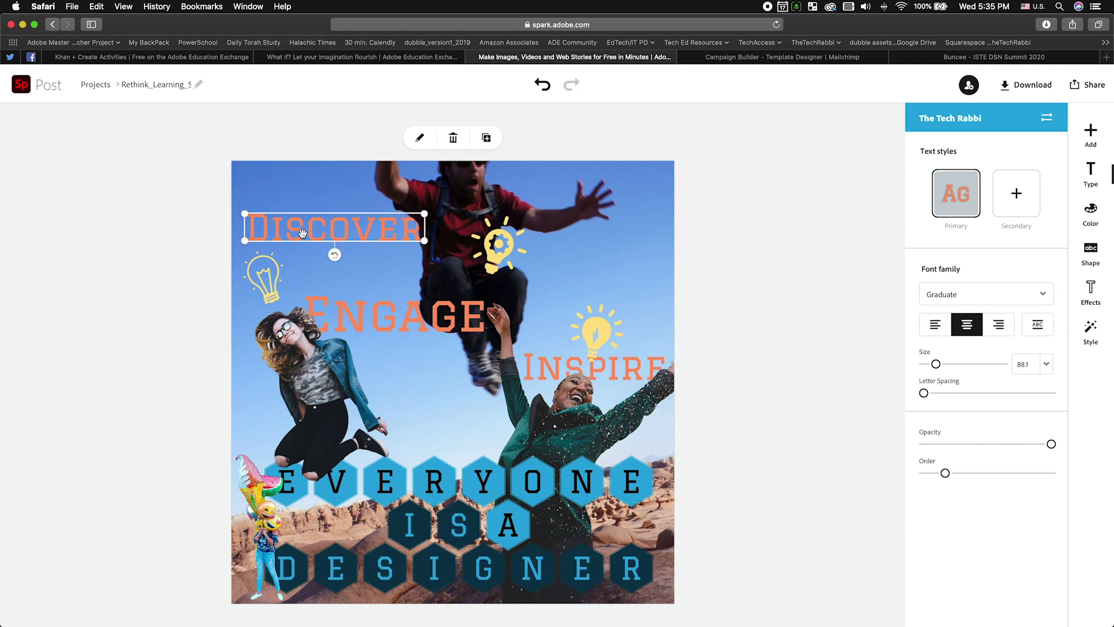
{"action": "left_click", "coordinate": [215, 251]}
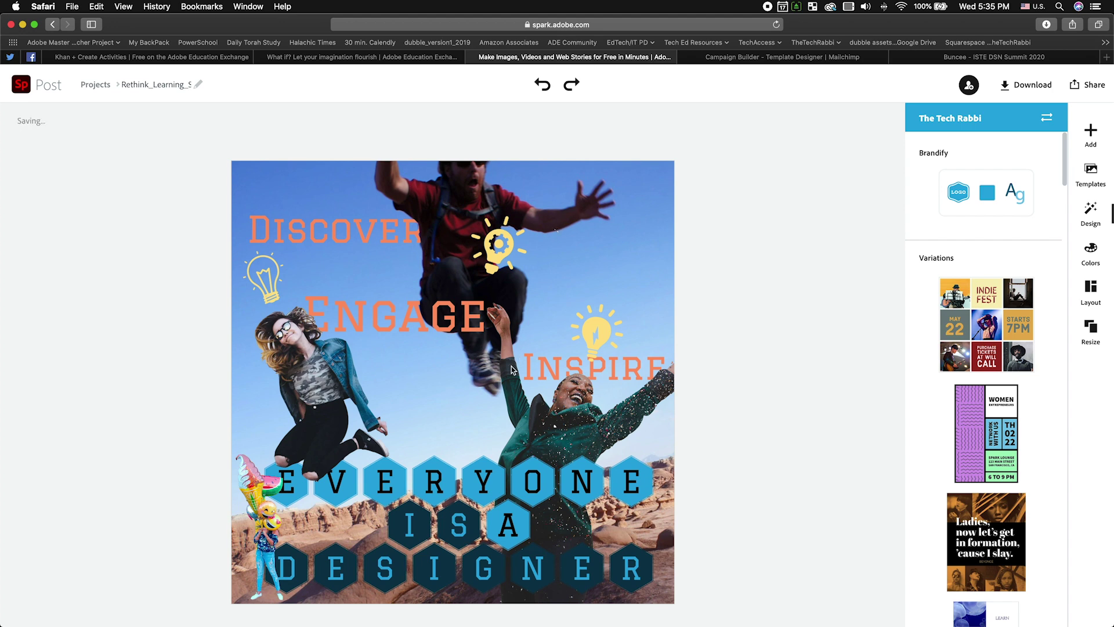
{"action": "left_click", "coordinate": [550, 439]}
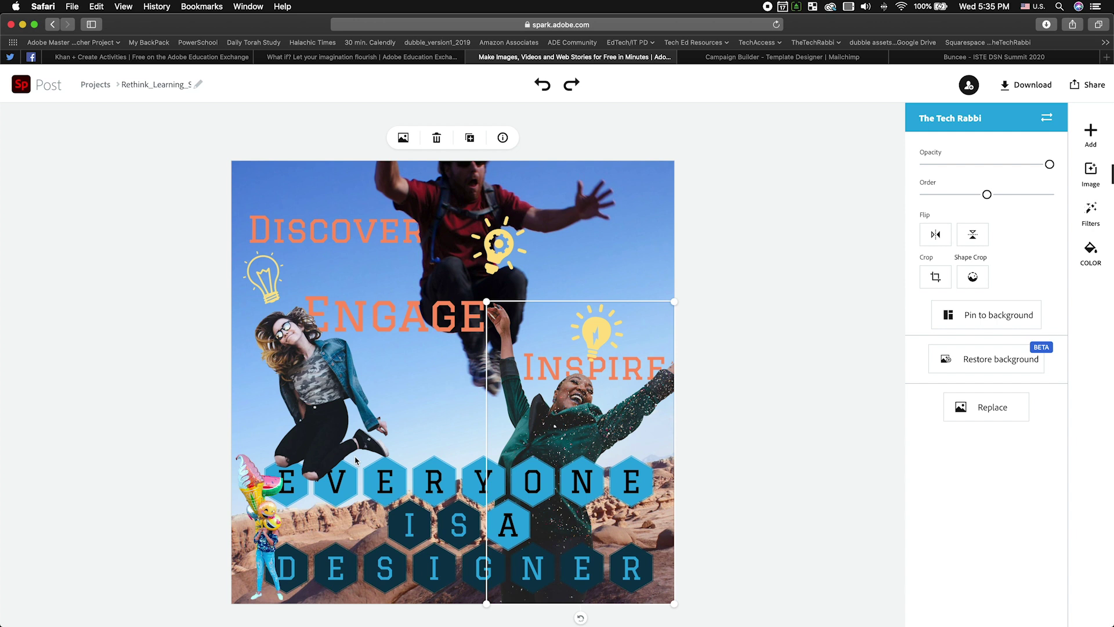
{"action": "key", "text": "super+shift+z"}
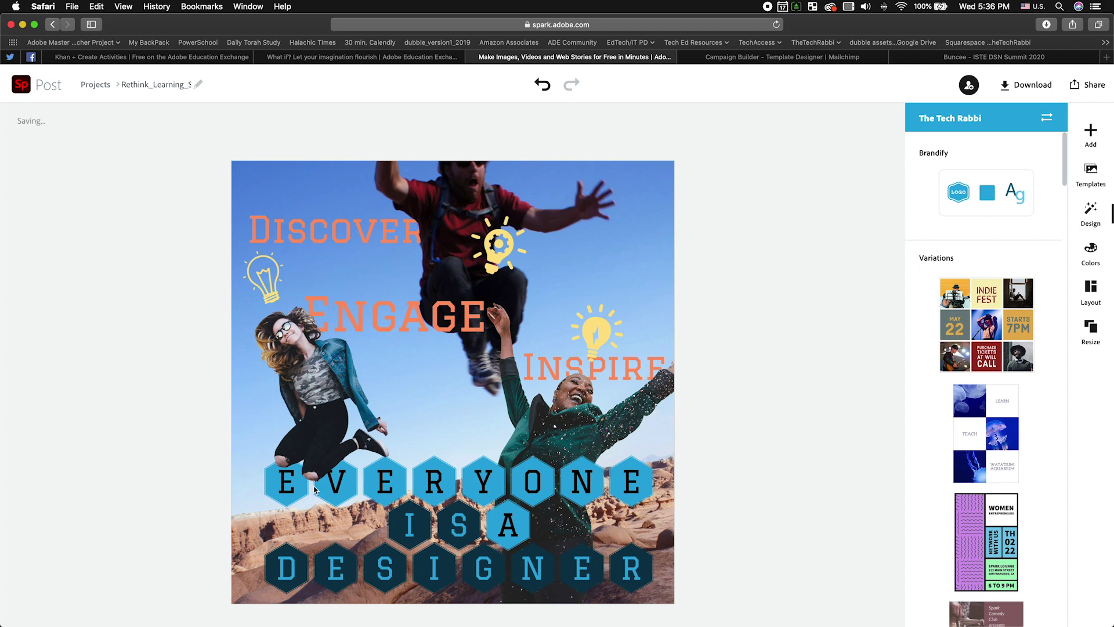
Rotate the Discover lightbulb further counterclockwise and group it with the glasses woman's photo.
{"action": "left_click", "coordinate": [296, 363]}
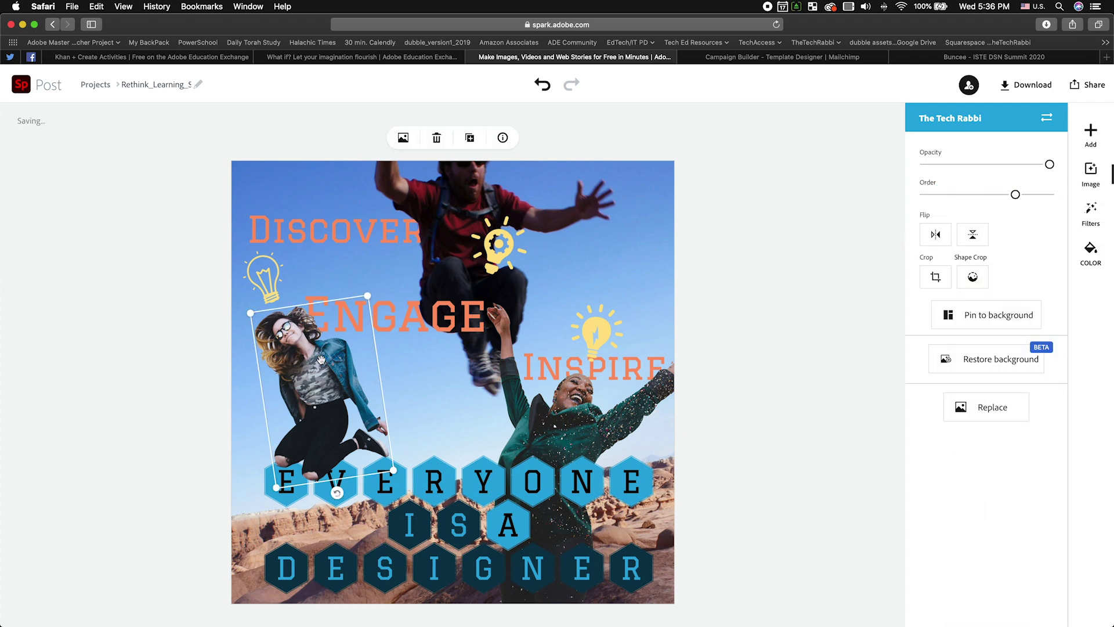
{"action": "left_click", "coordinate": [268, 290]}
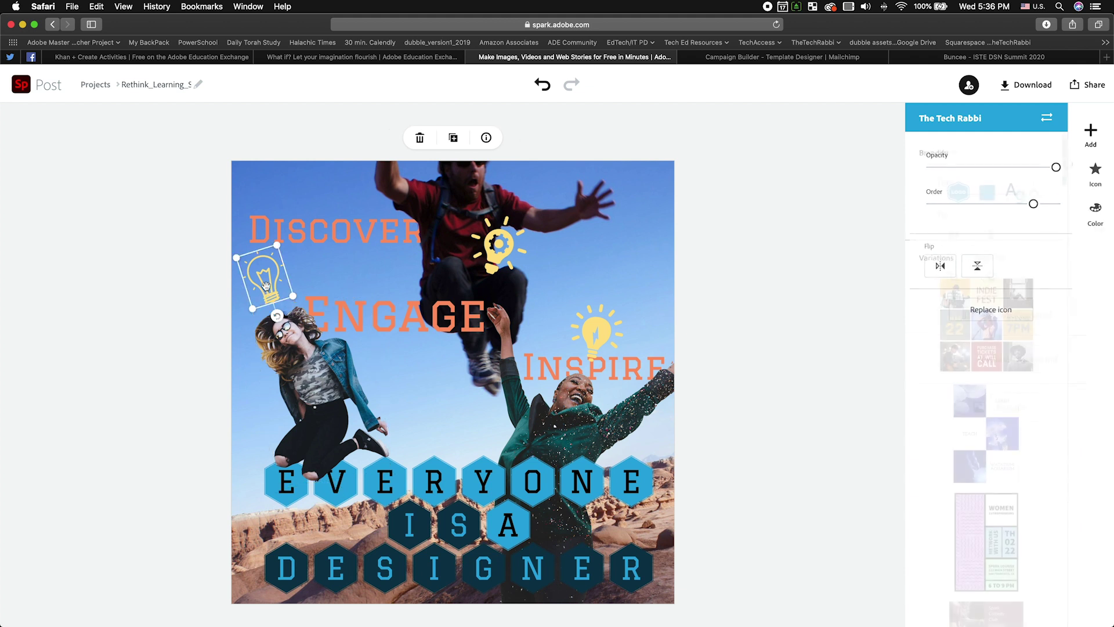
{"action": "left_click_drag", "start_coordinate": [278, 317], "coordinate": [257, 286]}
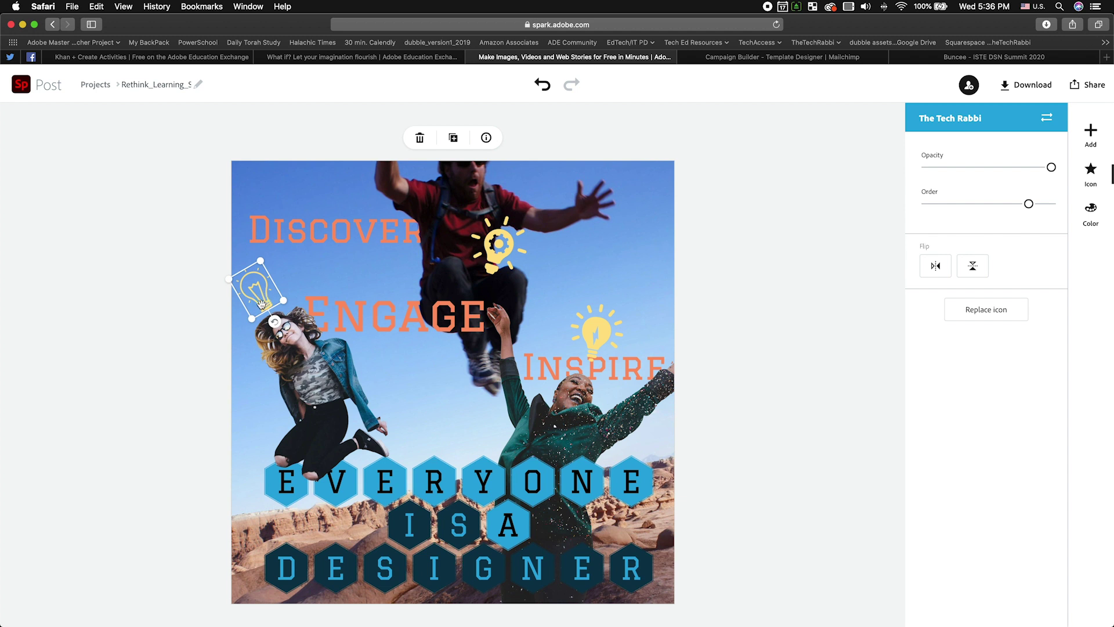
{"action": "left_click", "coordinate": [317, 377], "text": "shift"}
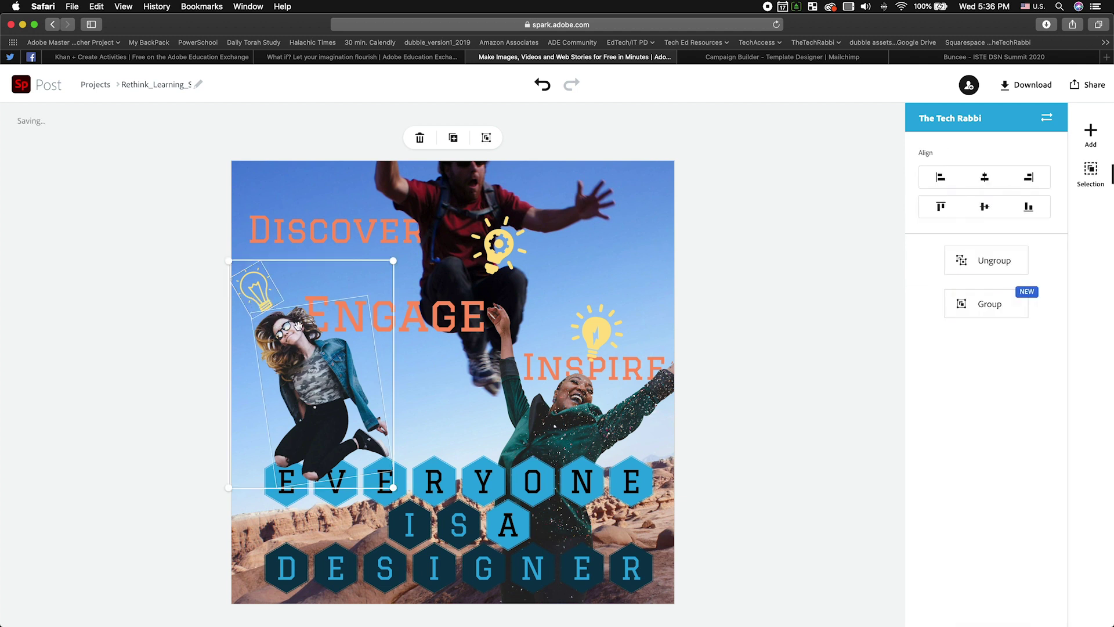
{"action": "left_click", "coordinate": [989, 301]}
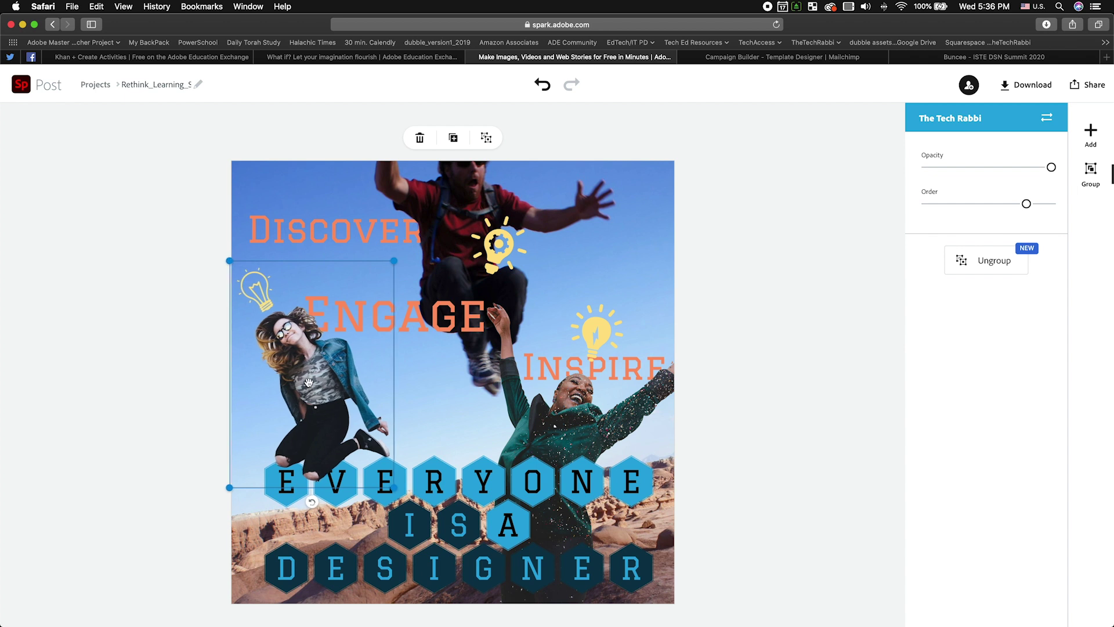
{"action": "left_click_drag", "start_coordinate": [308, 381], "coordinate": [309, 382]}
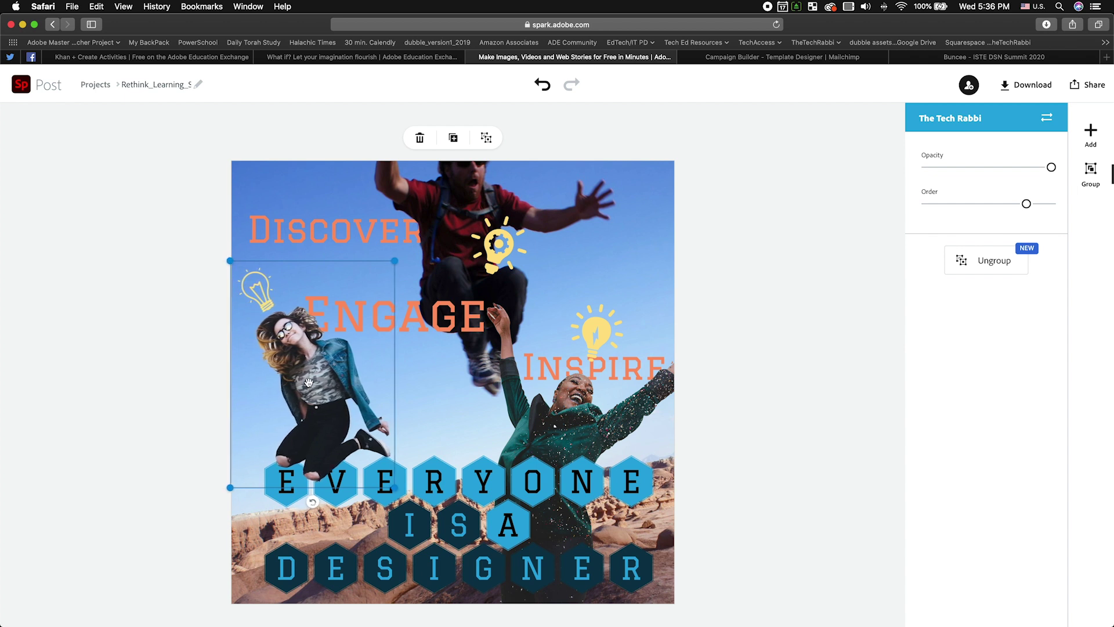
Group the lightbulb near Inspire with the green-jacket woman's photo.
{"action": "left_click", "coordinate": [591, 331]}
{"action": "left_click", "coordinate": [572, 409], "text": "shift"}
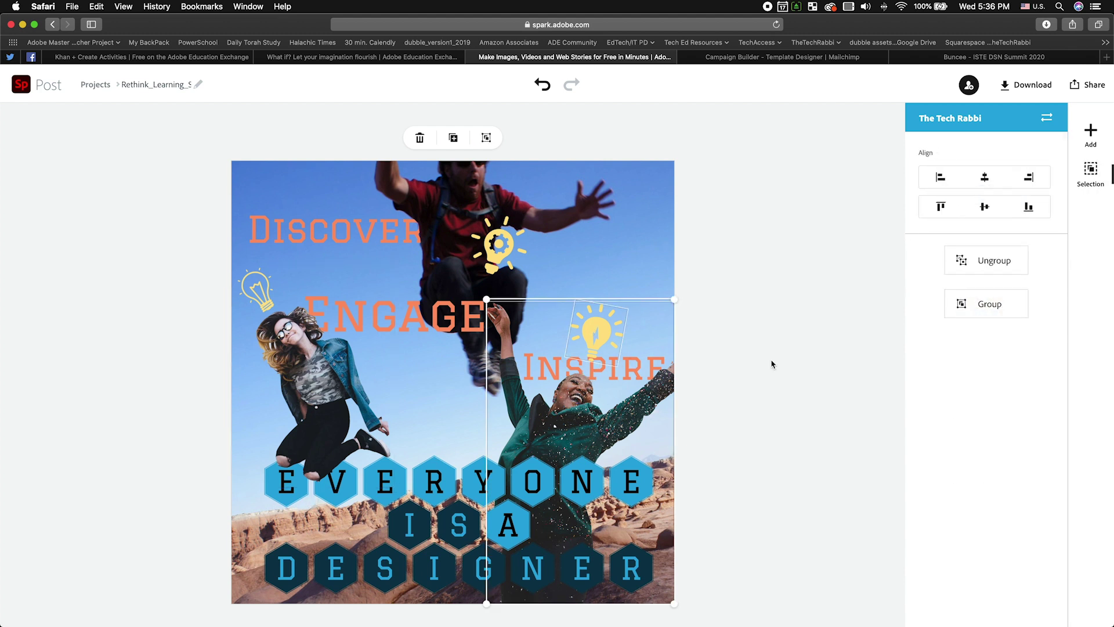
{"action": "left_click", "coordinate": [981, 303]}
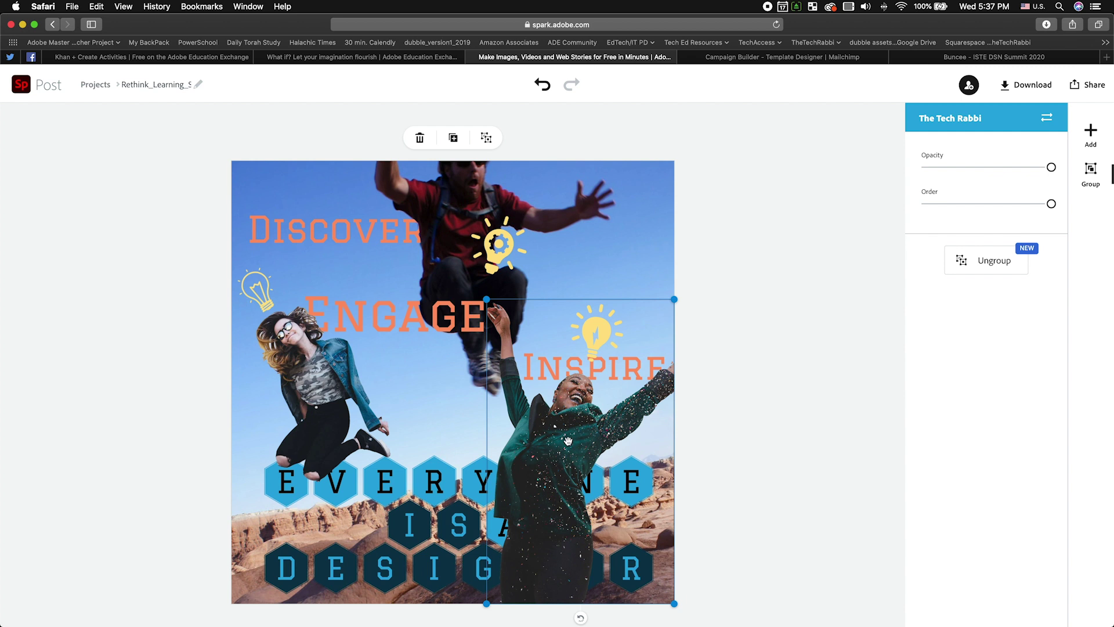
Use the Order slider to send the cheering woman's group behind the hexagon letters.
{"action": "key", "text": "Escape"}
{"action": "left_click", "coordinate": [625, 376]}
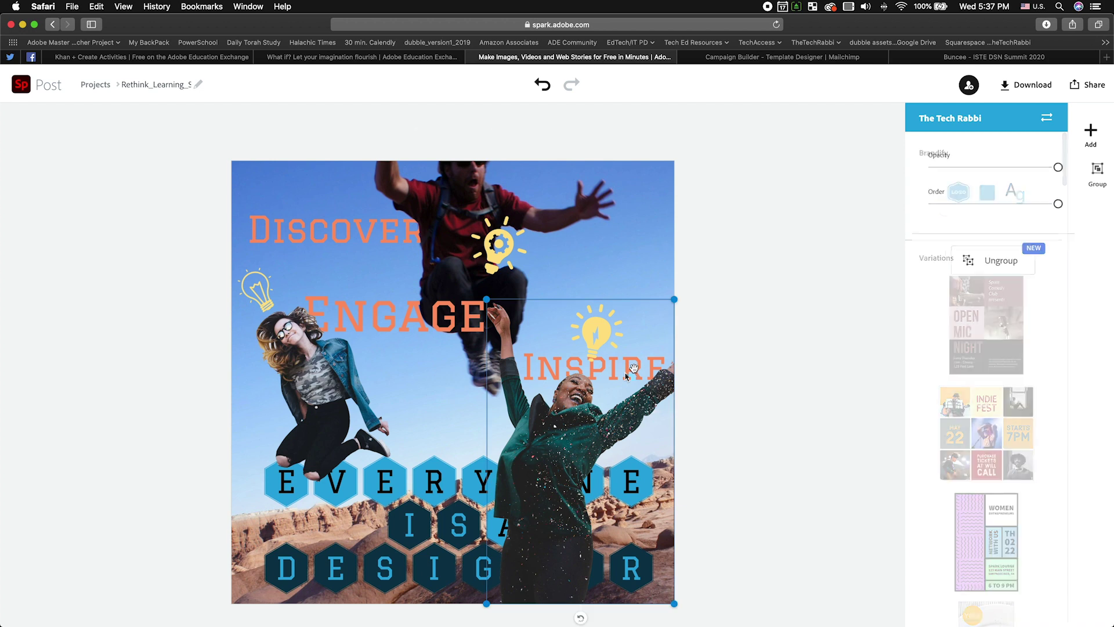
{"action": "key", "text": "Escape"}
{"action": "left_click", "coordinate": [595, 334]}
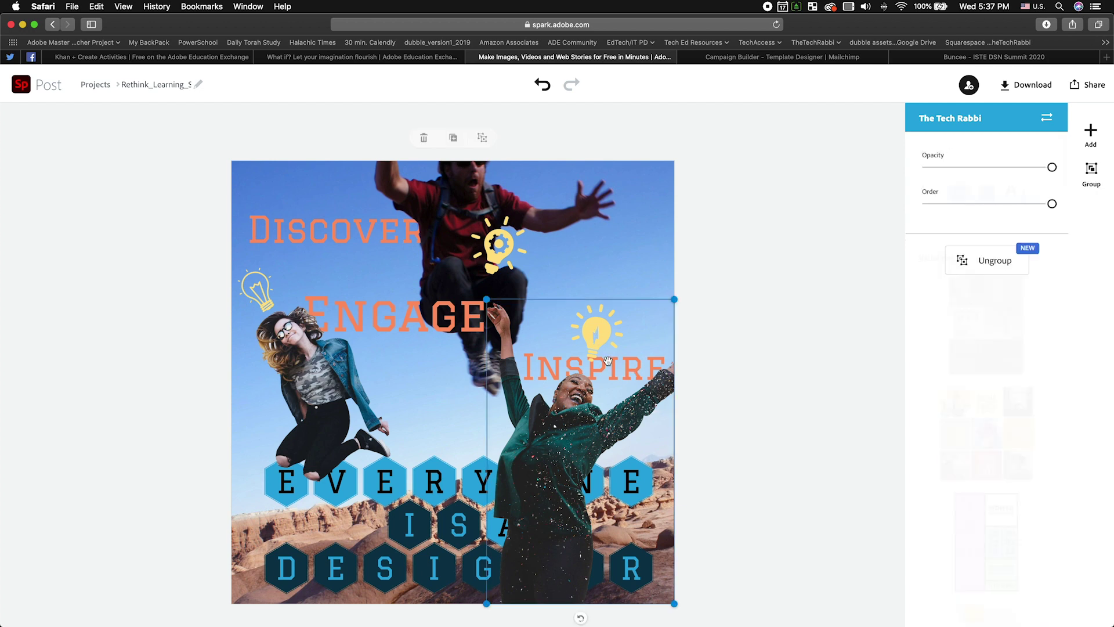
{"action": "left_click", "coordinate": [950, 204]}
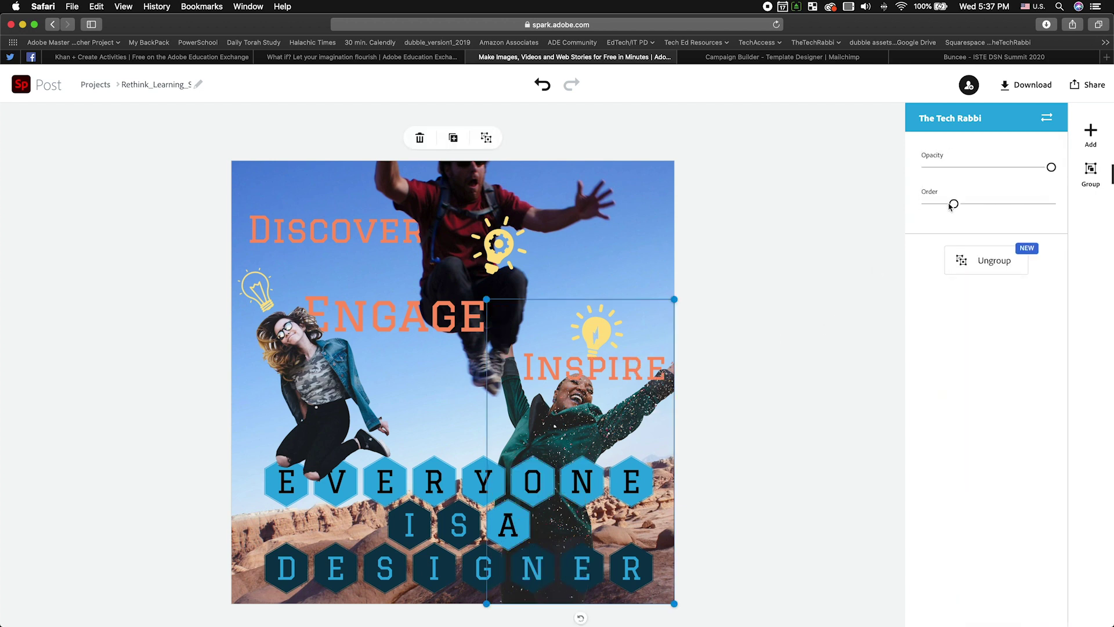
{"action": "left_click", "coordinate": [969, 204]}
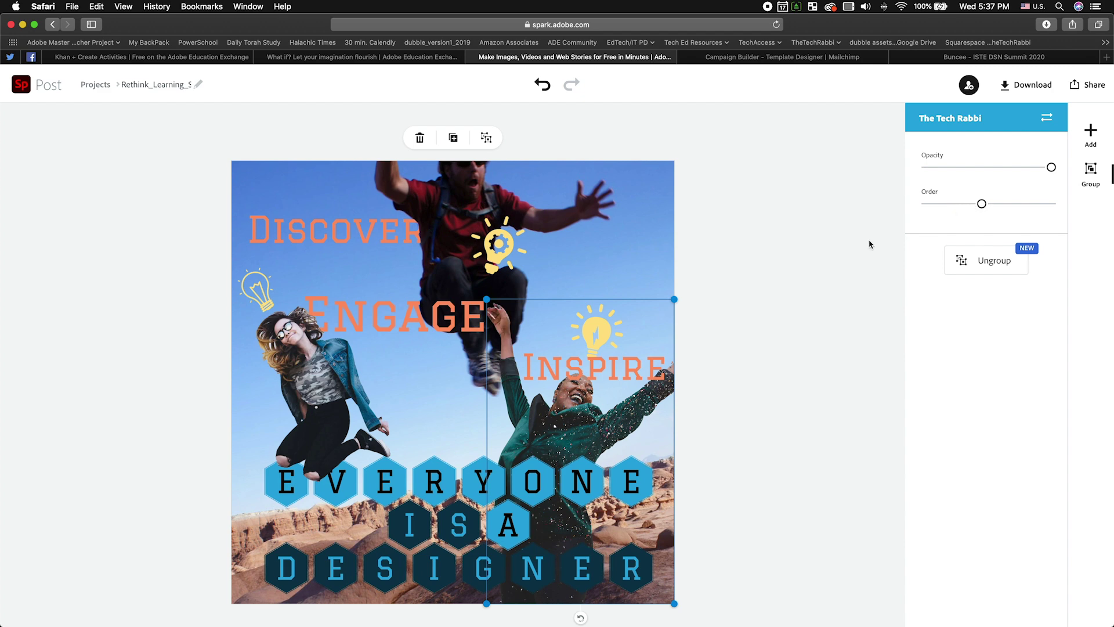
{"action": "left_click", "coordinate": [759, 312]}
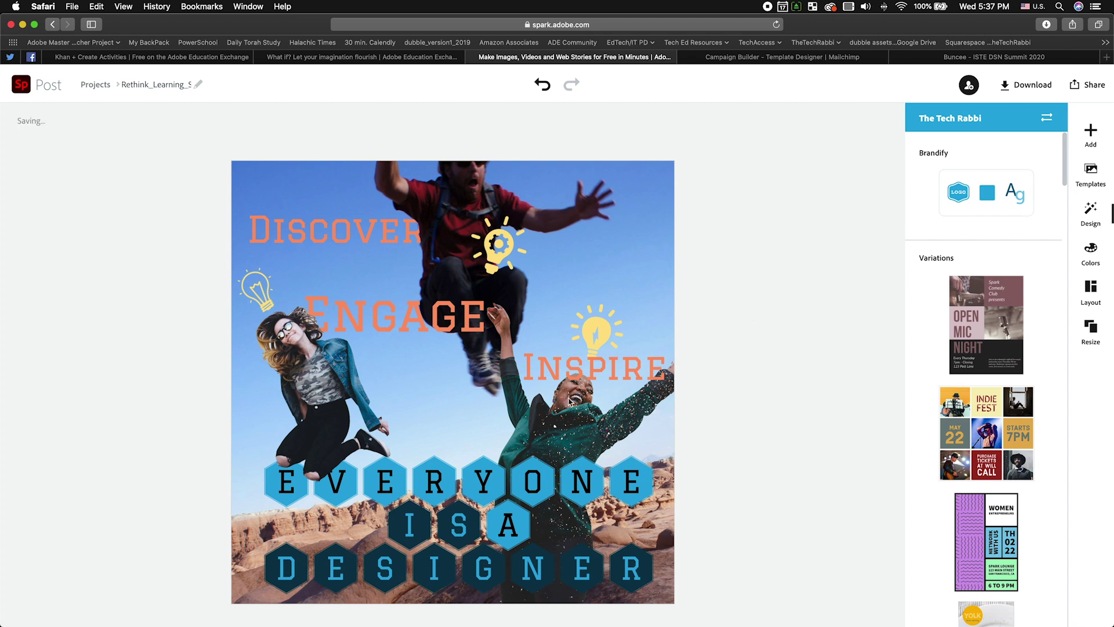
{"action": "left_click", "coordinate": [445, 481]}
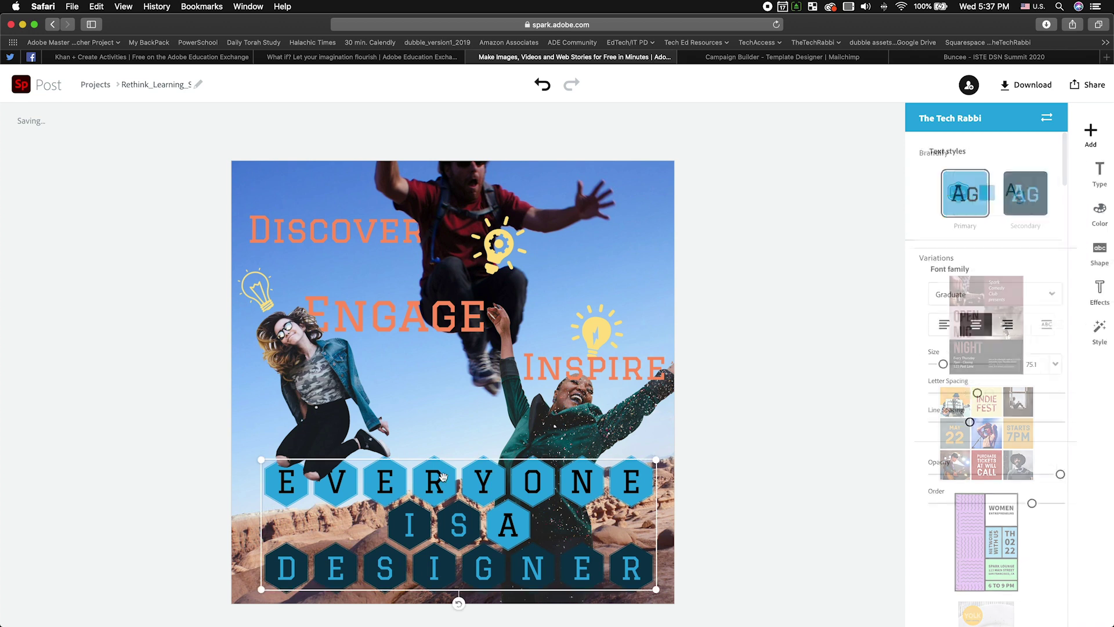
{"action": "left_click", "coordinate": [713, 362]}
{"action": "left_click", "coordinate": [1091, 132]}
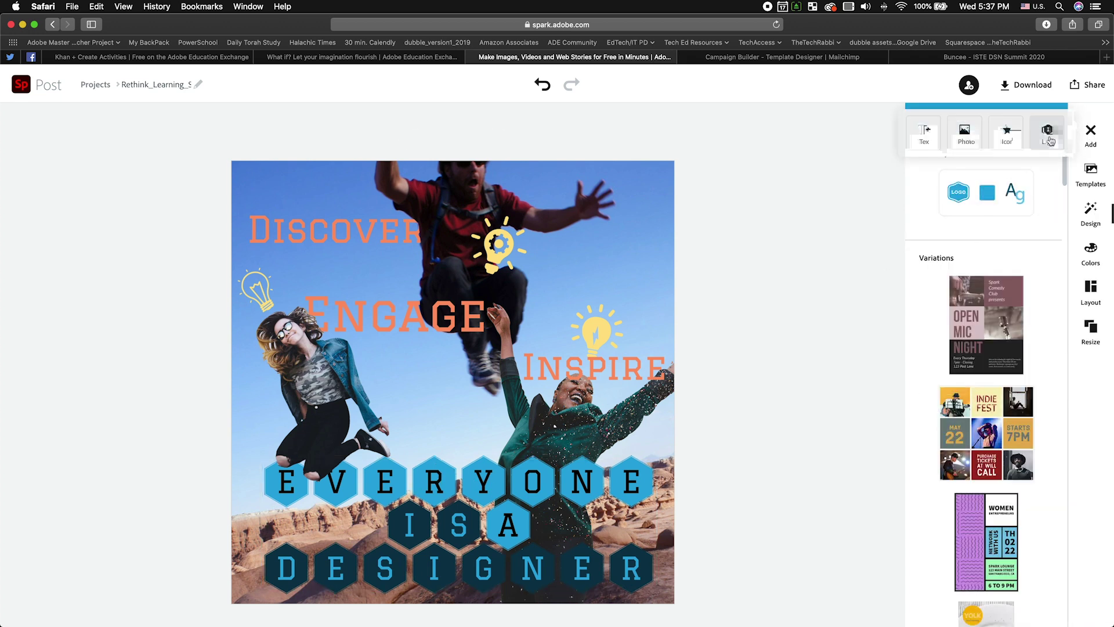
{"action": "left_click", "coordinate": [924, 133]}
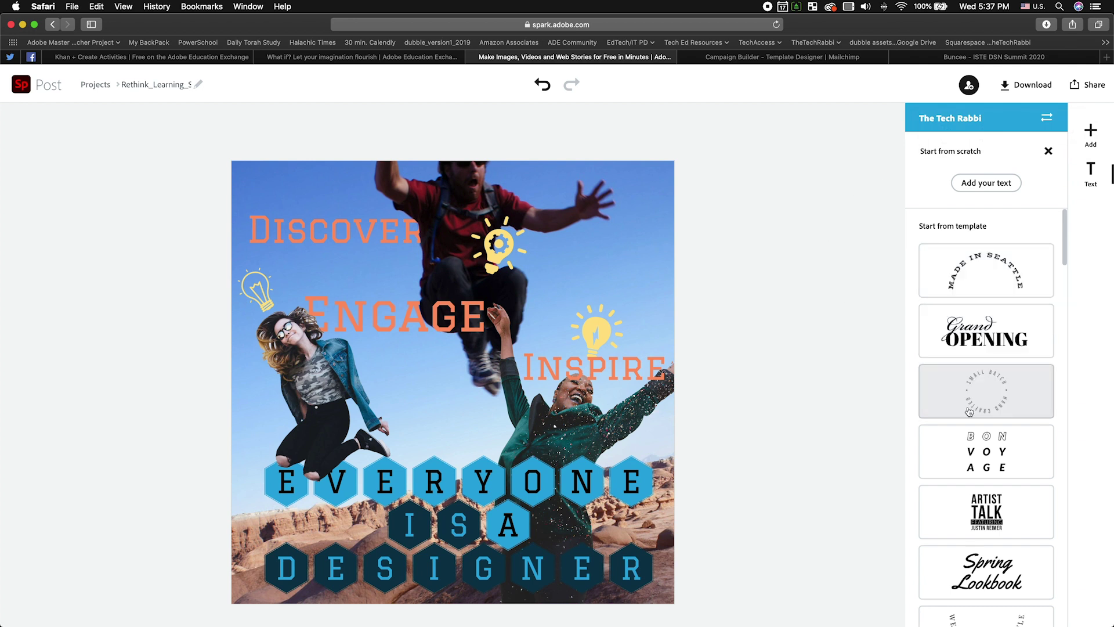
{"action": "scroll", "coordinate": [983, 470], "scroll_direction": "down", "scroll_amount": 3}
{"action": "scroll", "coordinate": [983, 471], "scroll_direction": "down", "scroll_amount": 7}
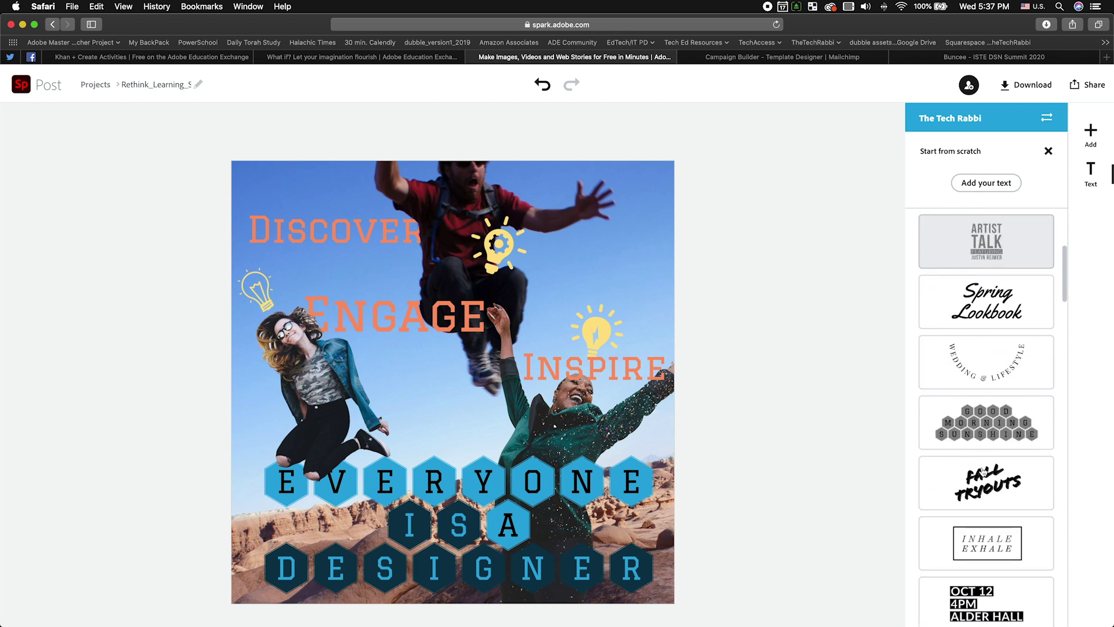
{"action": "scroll", "coordinate": [984, 471], "scroll_direction": "down", "scroll_amount": 6}
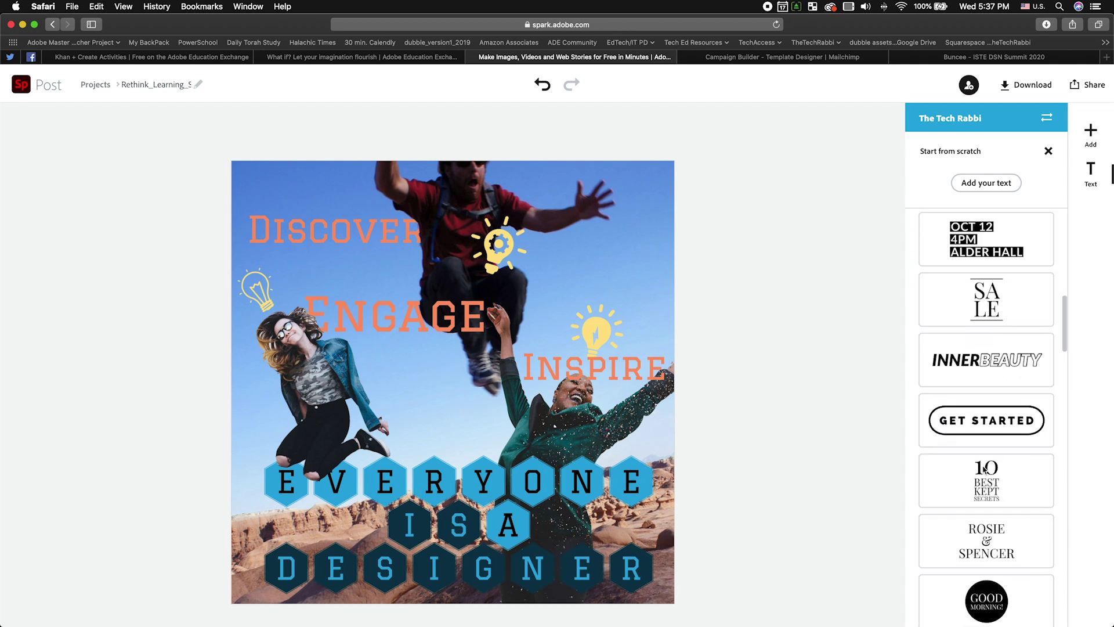
{"action": "scroll", "coordinate": [985, 464], "scroll_direction": "down", "scroll_amount": 3}
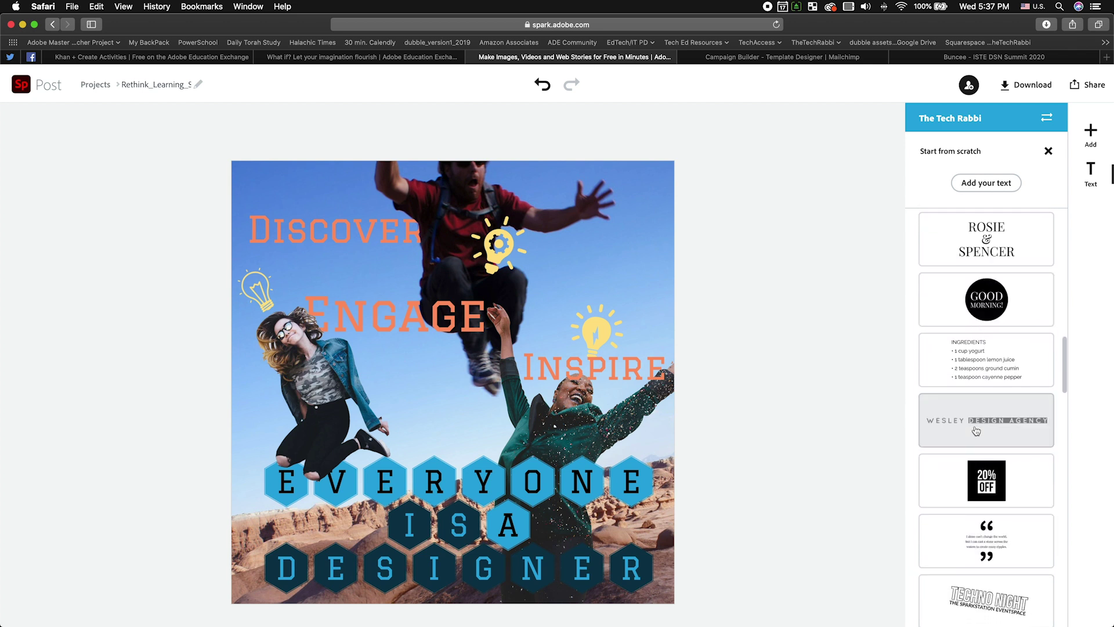
{"action": "scroll", "coordinate": [989, 429], "scroll_direction": "down", "scroll_amount": 3}
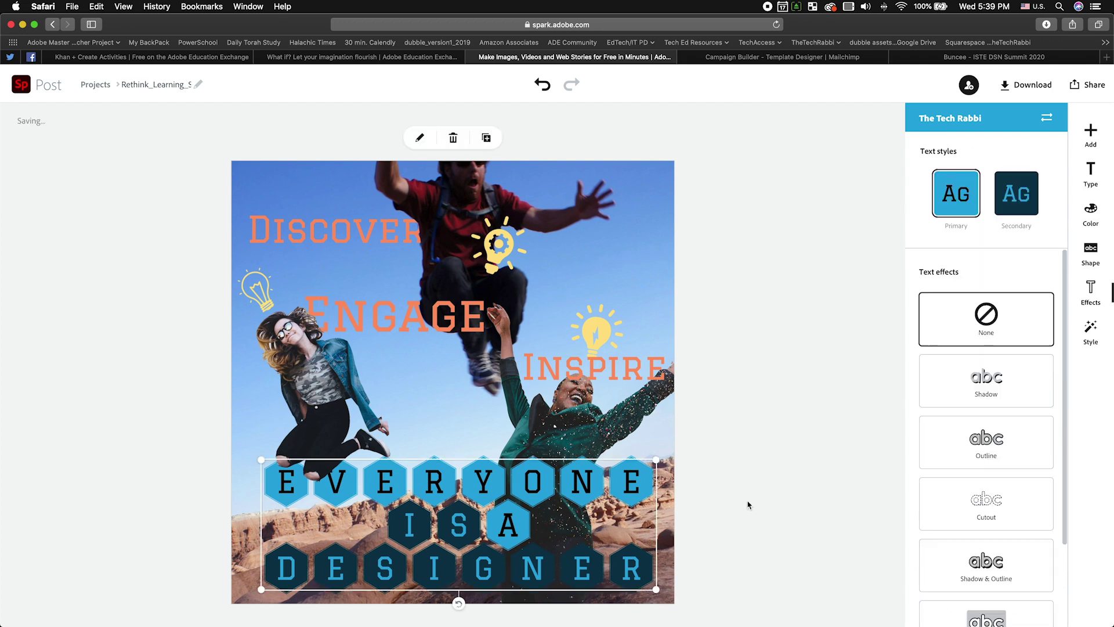
{"action": "left_click", "coordinate": [746, 503]}
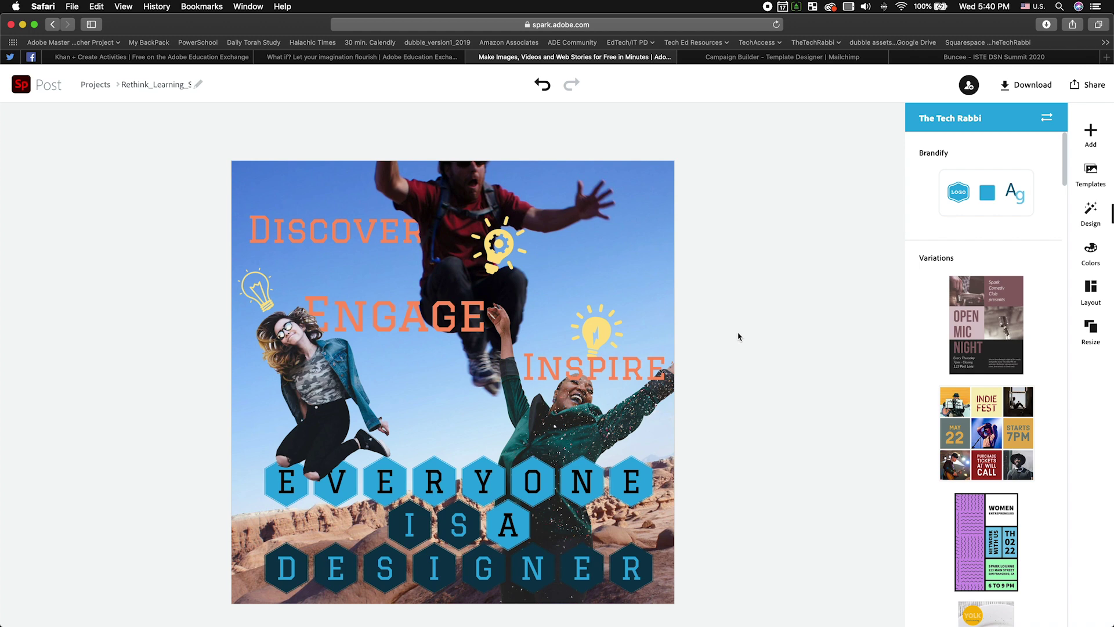
{"action": "key", "text": "Tab"}
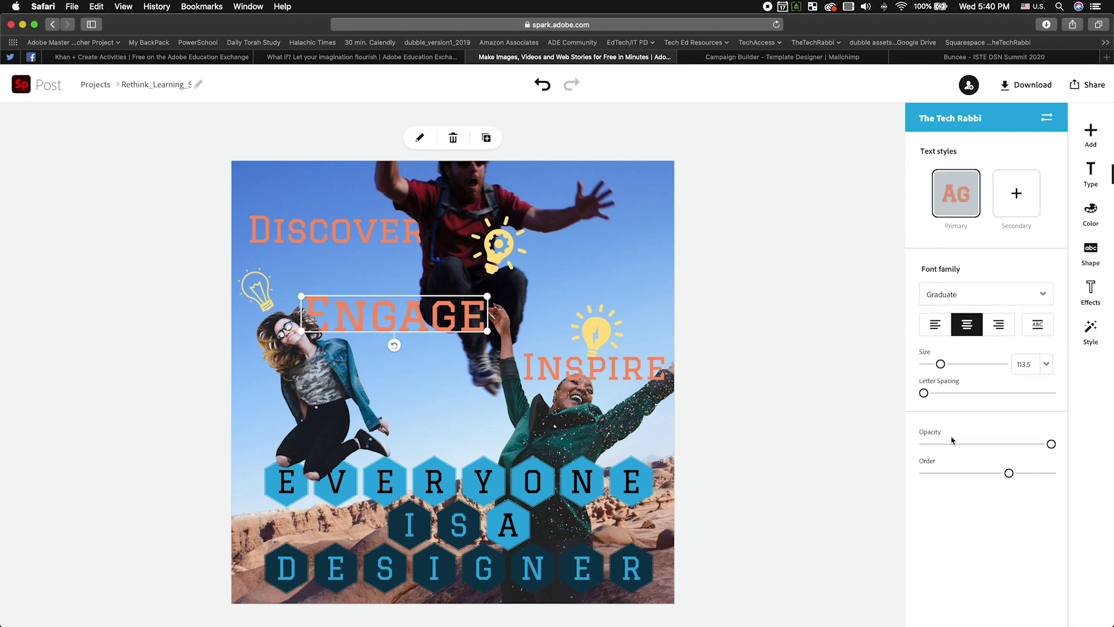
{"action": "left_click", "coordinate": [459, 205]}
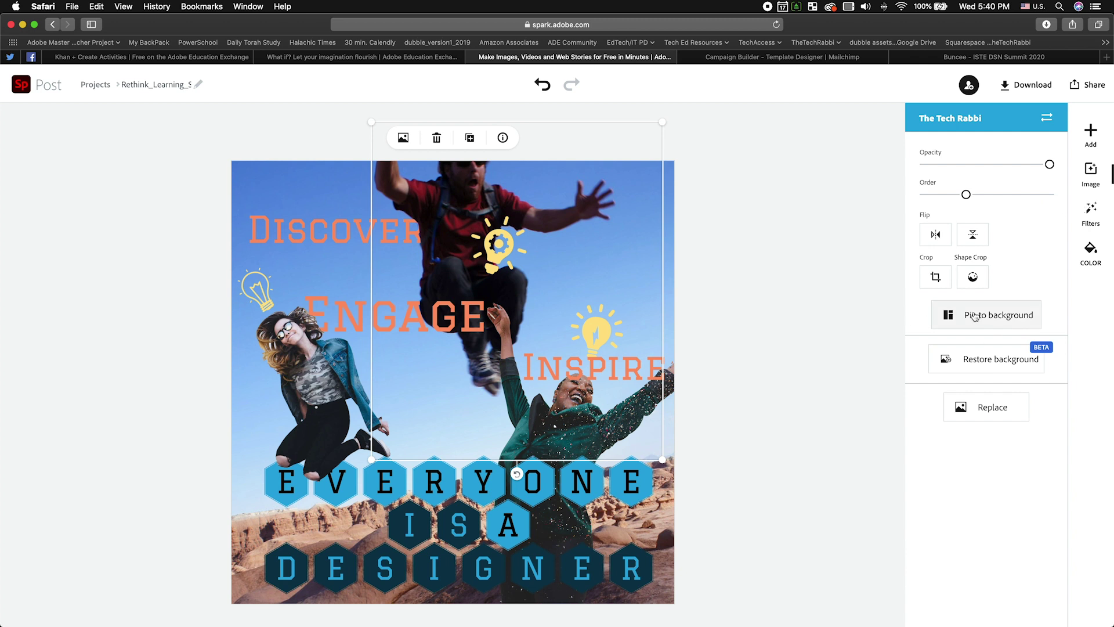
{"action": "left_click", "coordinate": [973, 277]}
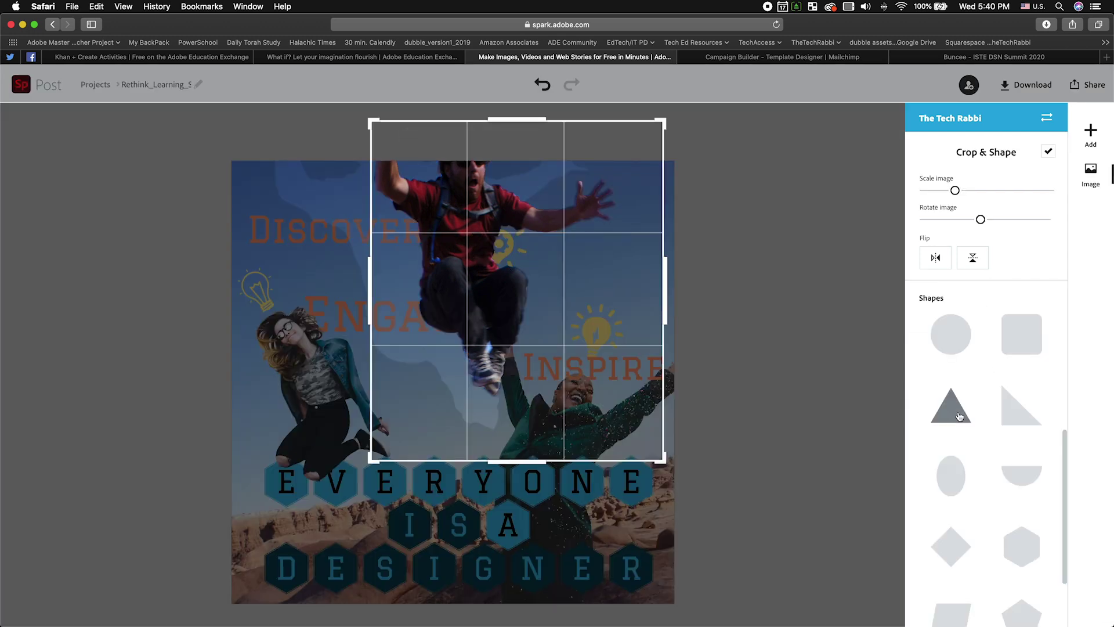
{"action": "left_click", "coordinate": [957, 413]}
{"action": "scroll", "coordinate": [982, 489], "scroll_direction": "down", "scroll_amount": 3}
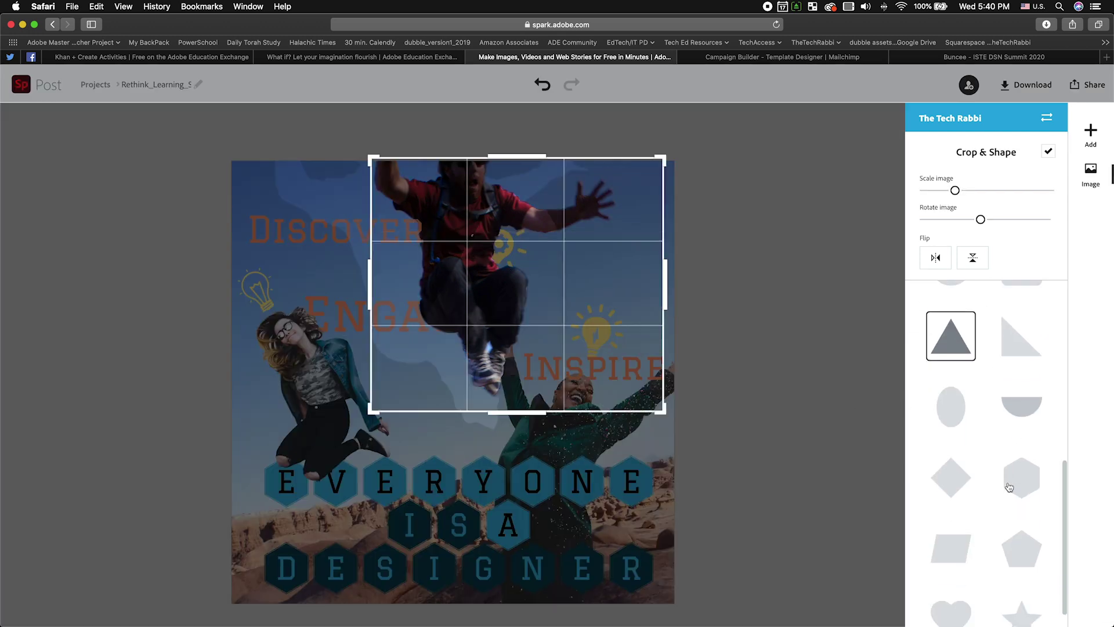
{"action": "left_click", "coordinate": [1020, 521]}
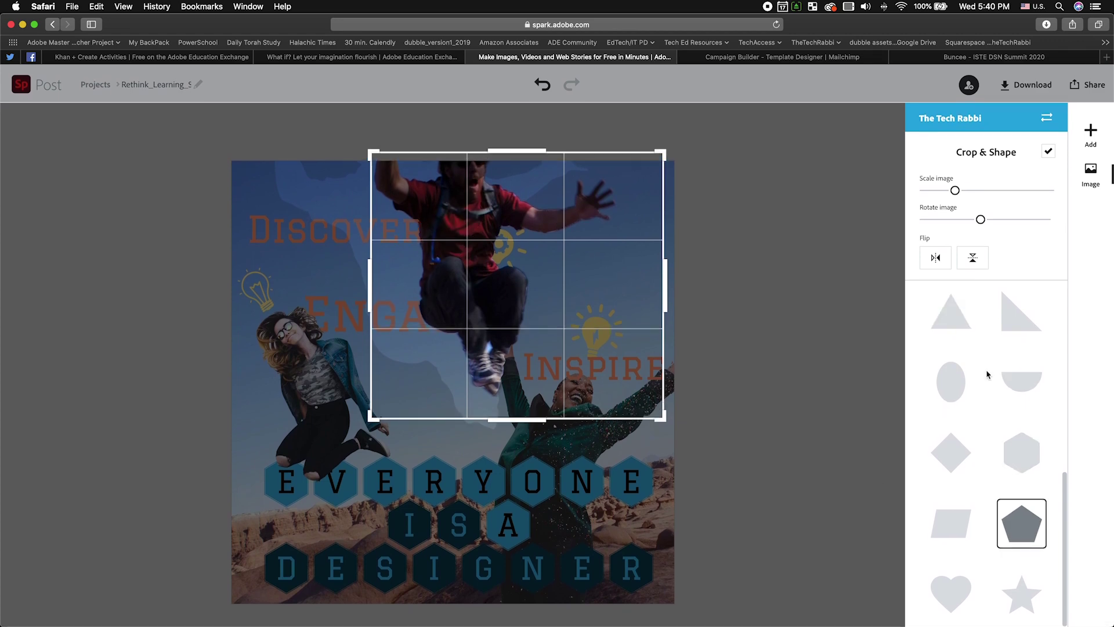
{"action": "left_click", "coordinate": [836, 289]}
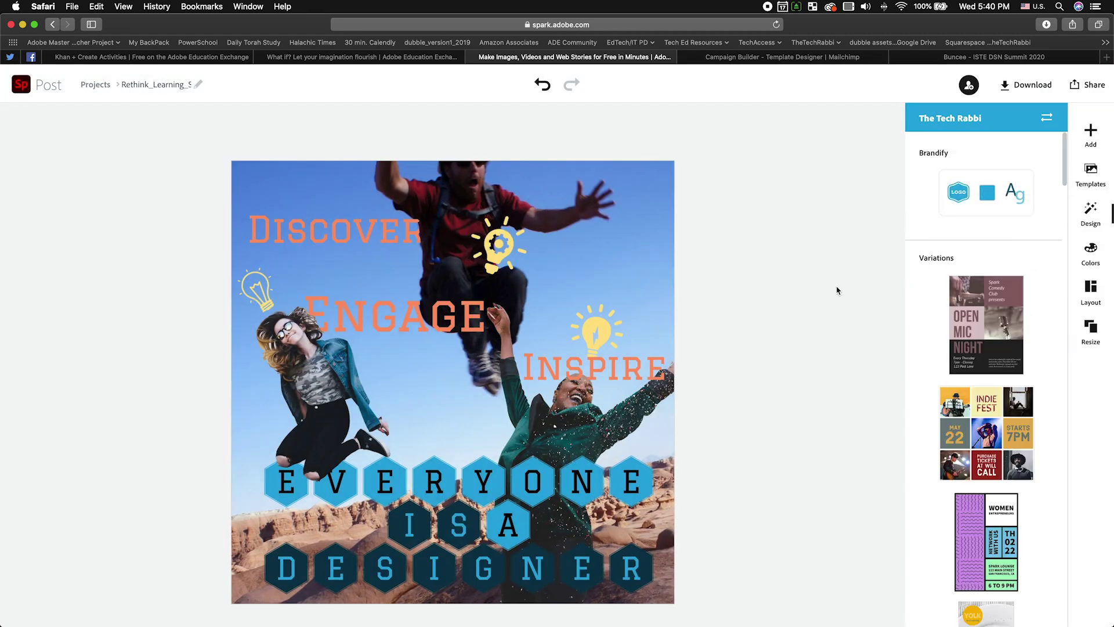
{"action": "key", "text": "super+z"}
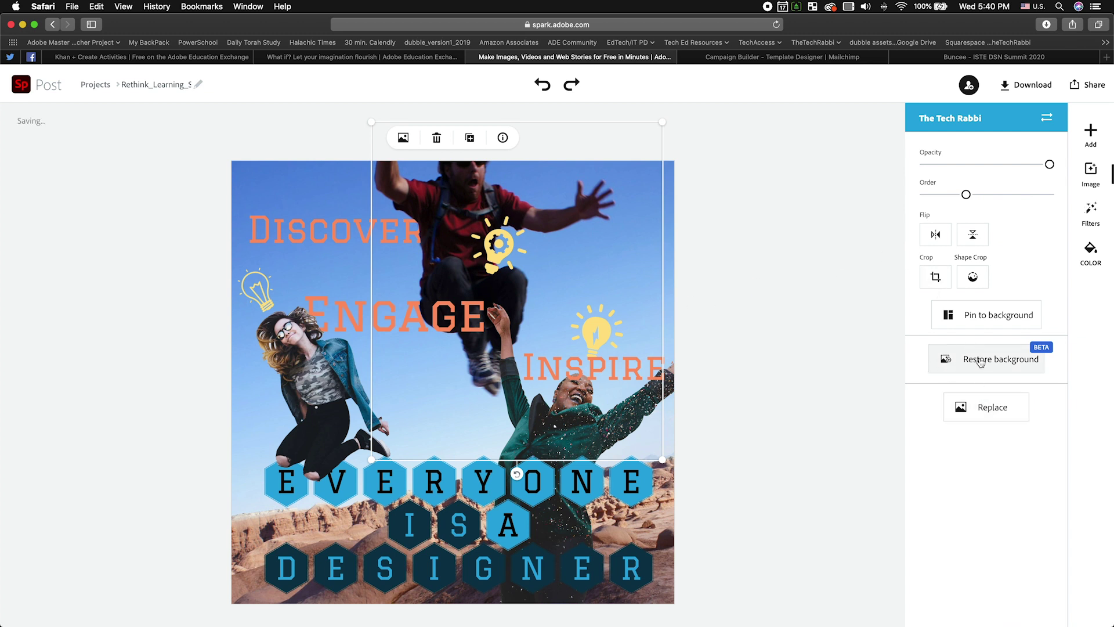
{"action": "left_click", "coordinate": [328, 387]}
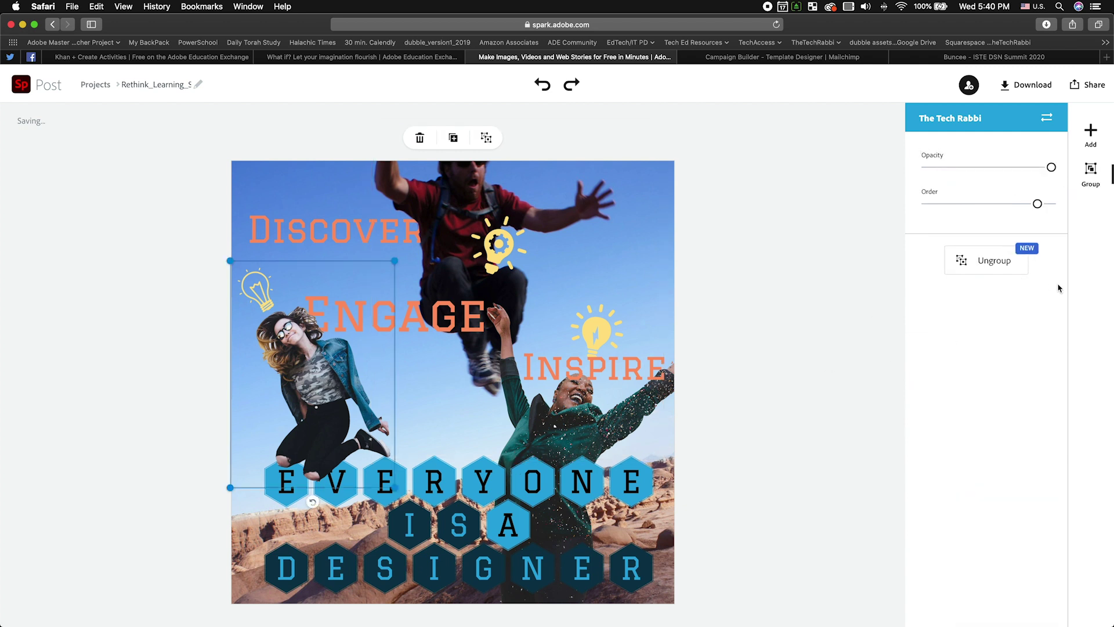
{"action": "left_click", "coordinate": [995, 260]}
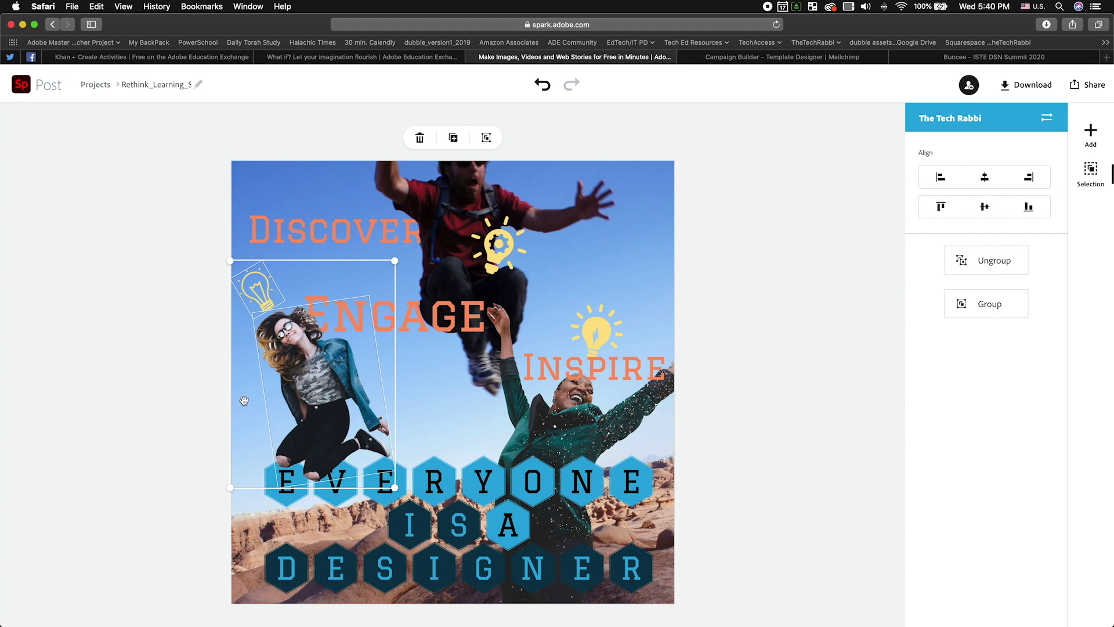
{"action": "left_click", "coordinate": [217, 405]}
{"action": "left_click", "coordinate": [339, 384]}
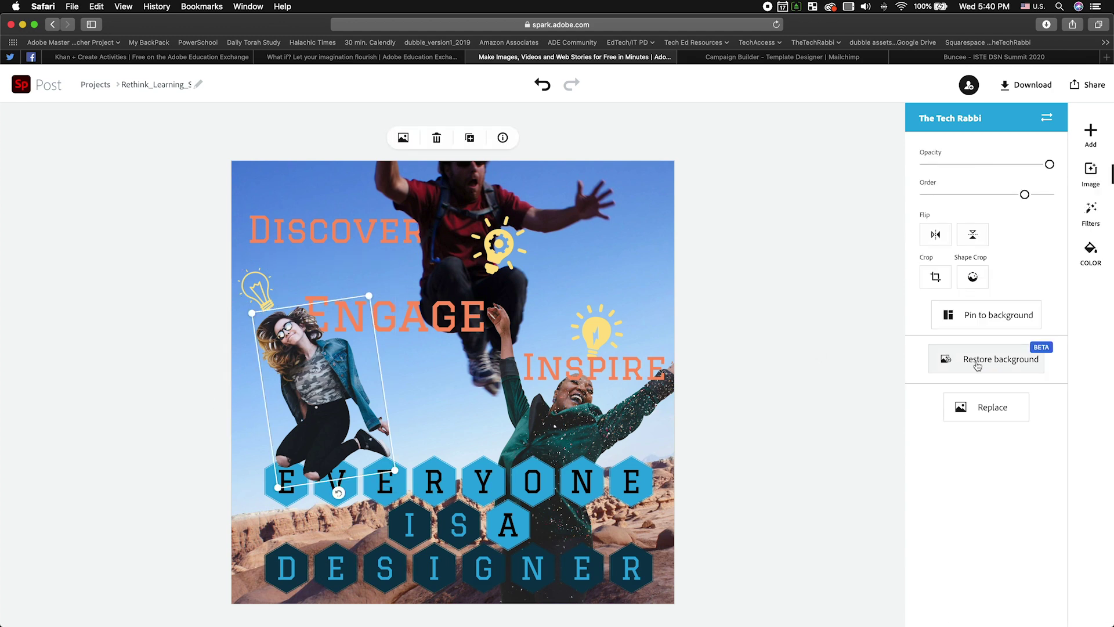
{"action": "left_click", "coordinate": [978, 364]}
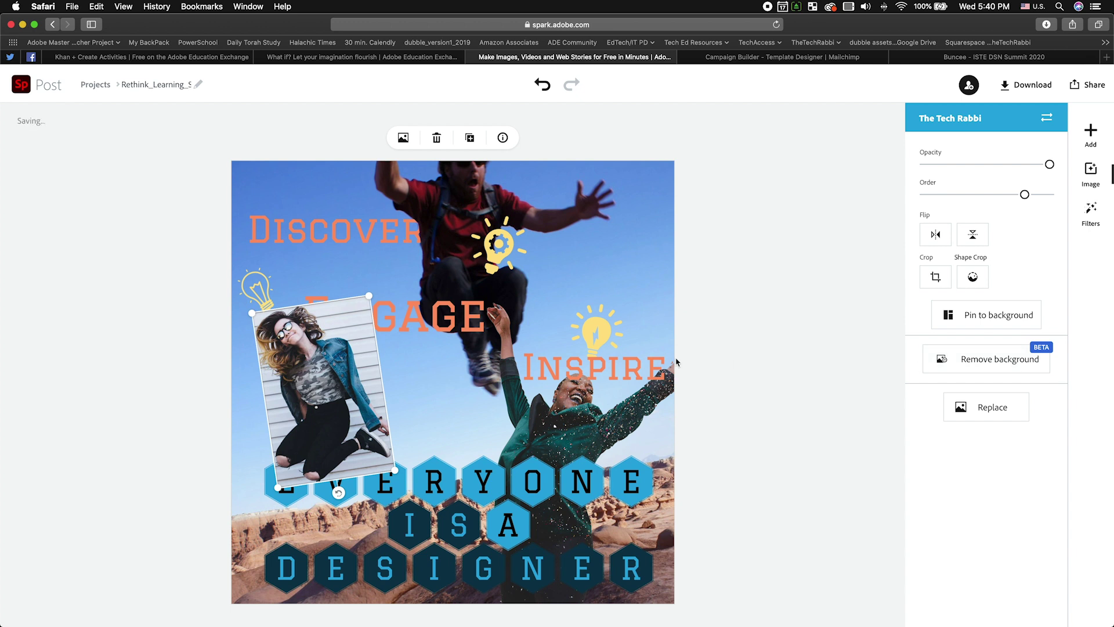
{"action": "left_click", "coordinate": [260, 288], "text": "shift"}
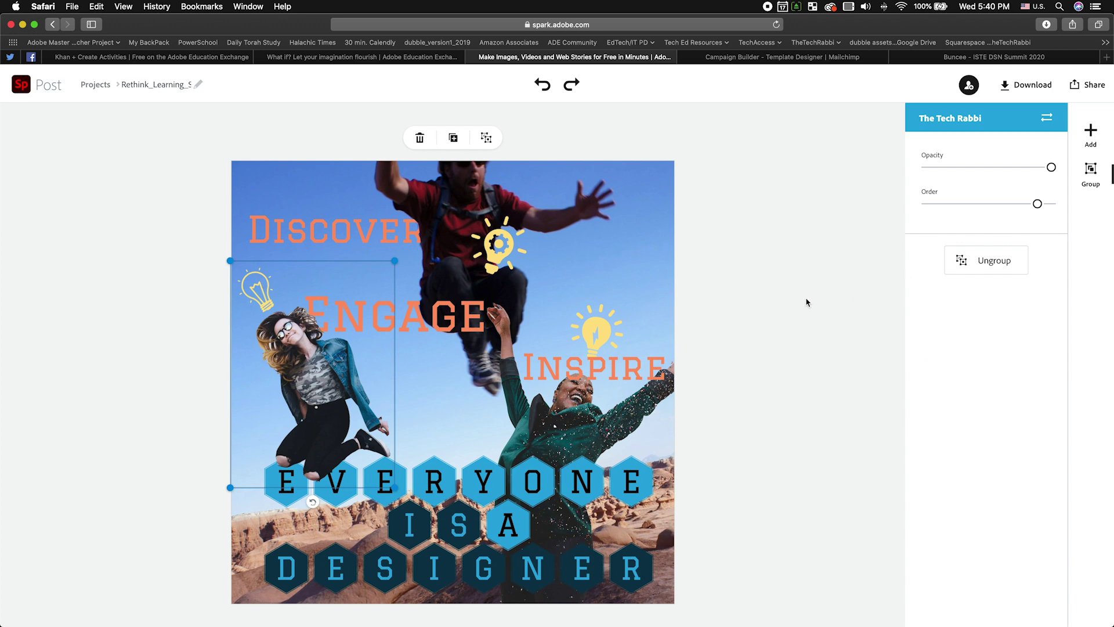
{"action": "left_click", "coordinate": [741, 273]}
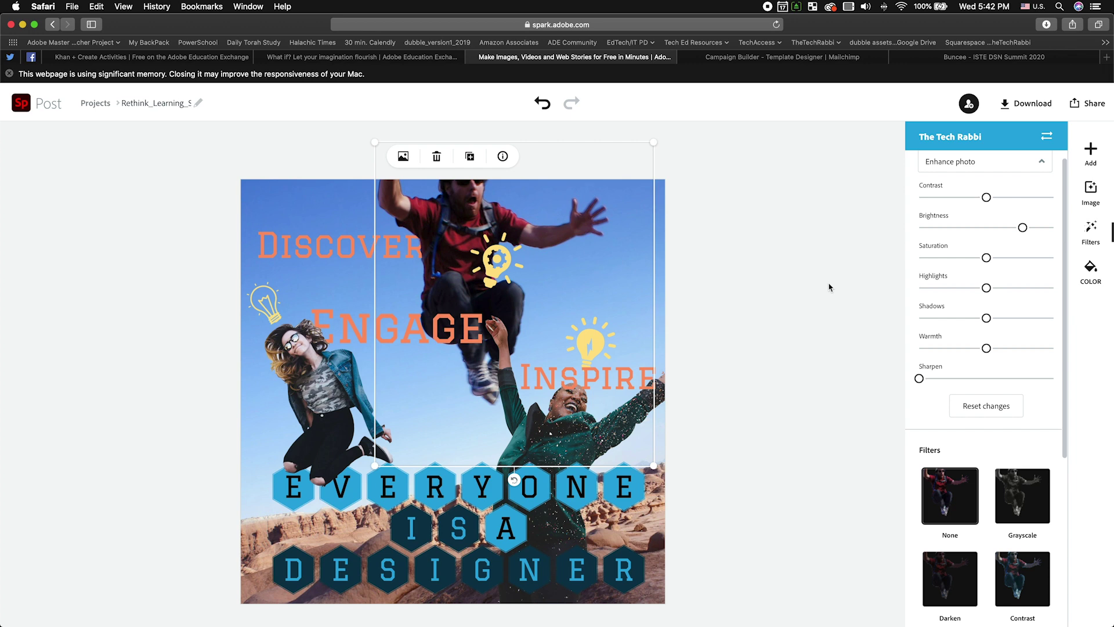
{"action": "left_click", "coordinate": [830, 287]}
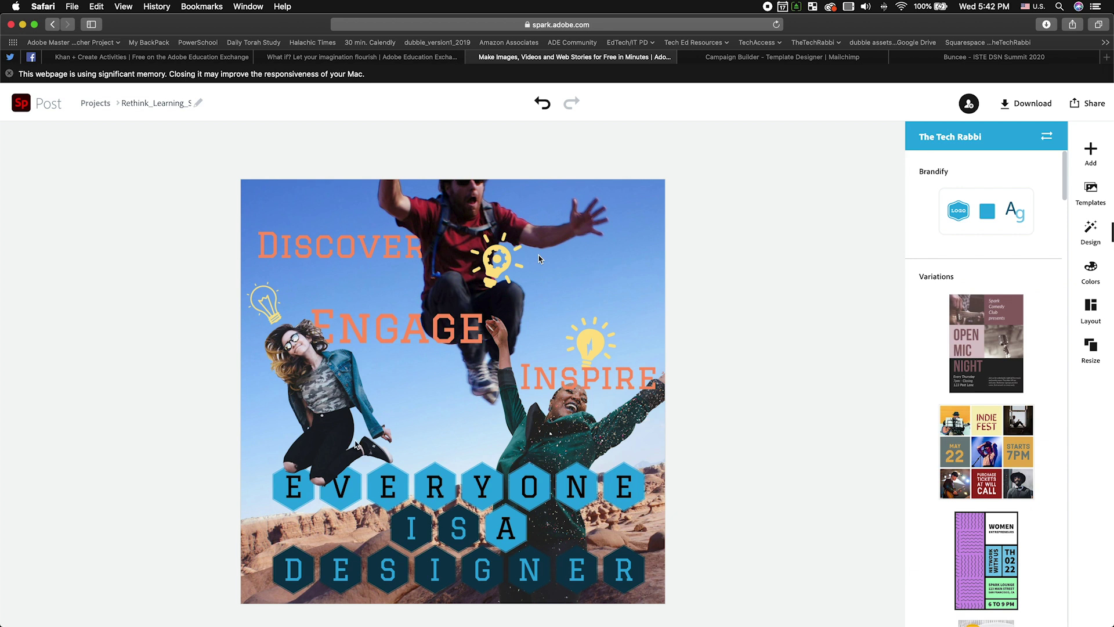